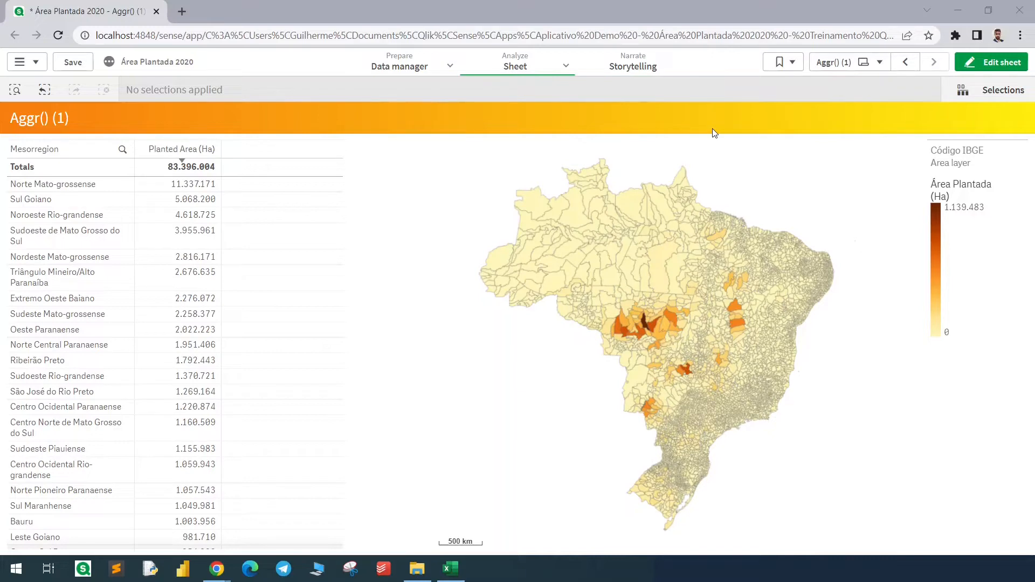
mouse_move(639, 290)
left_mouse_down()
mouse_move(596, 295)
mouse_move(631, 338)
mouse_move(666, 320)
mouse_move(645, 285)
left_mouse_up()
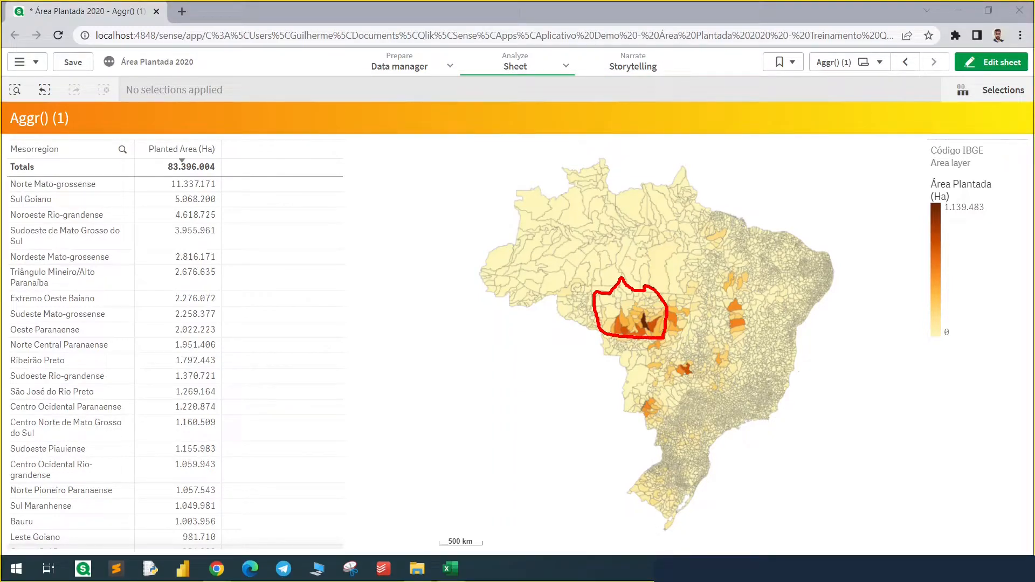
key("Escape")
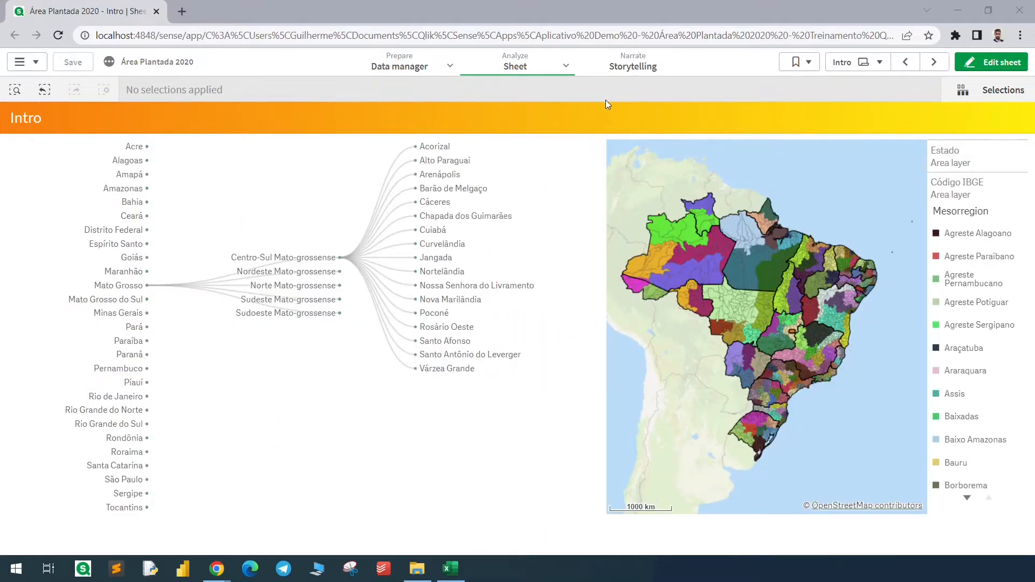
- Switch to the Excel workbook, examine the Planted Area, City, Crop, Micro-region, Meso-region and State columns, and return to the Qlik Sense app
left_click(451, 569)
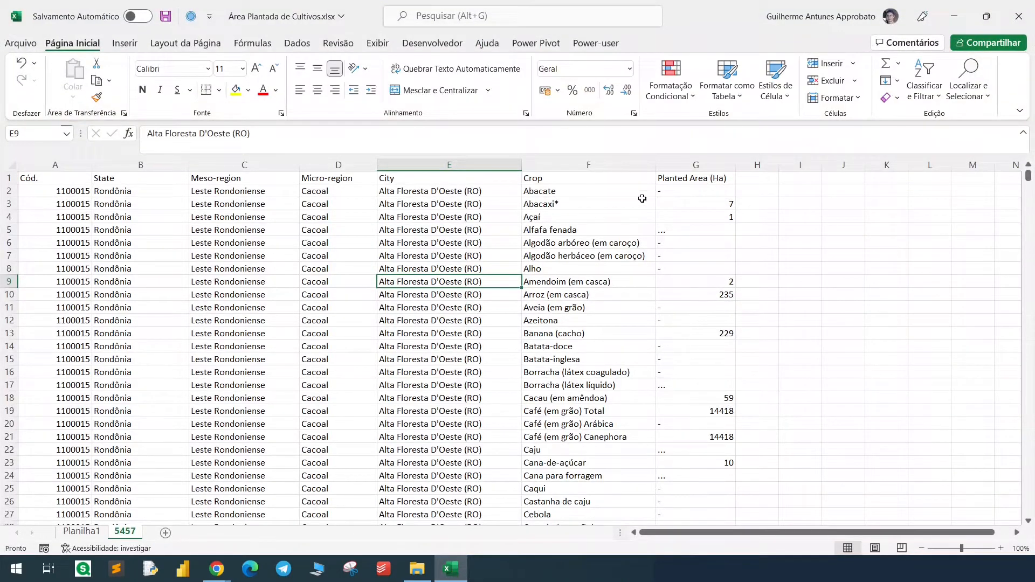
left_click(717, 181)
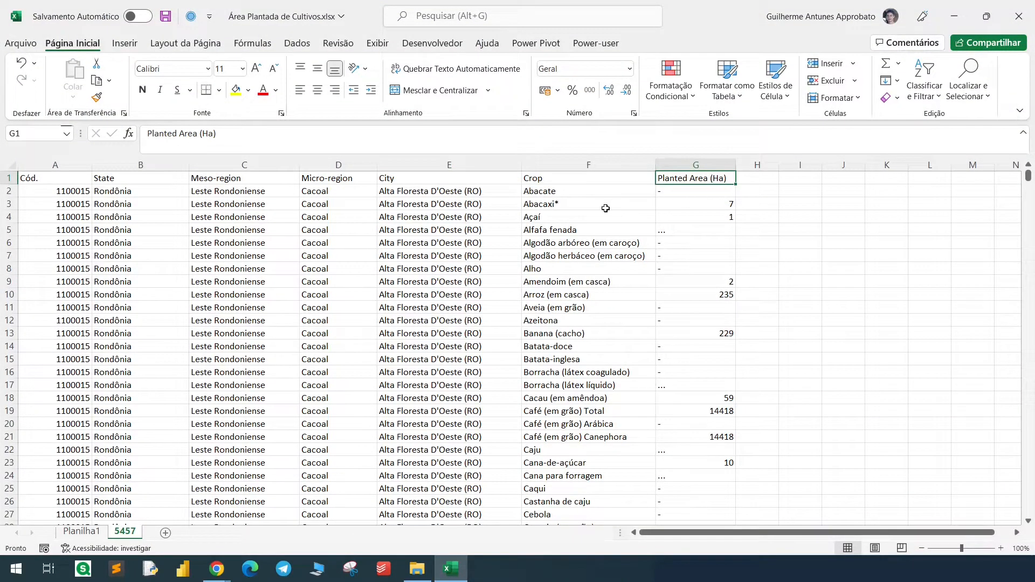
left_click(474, 181)
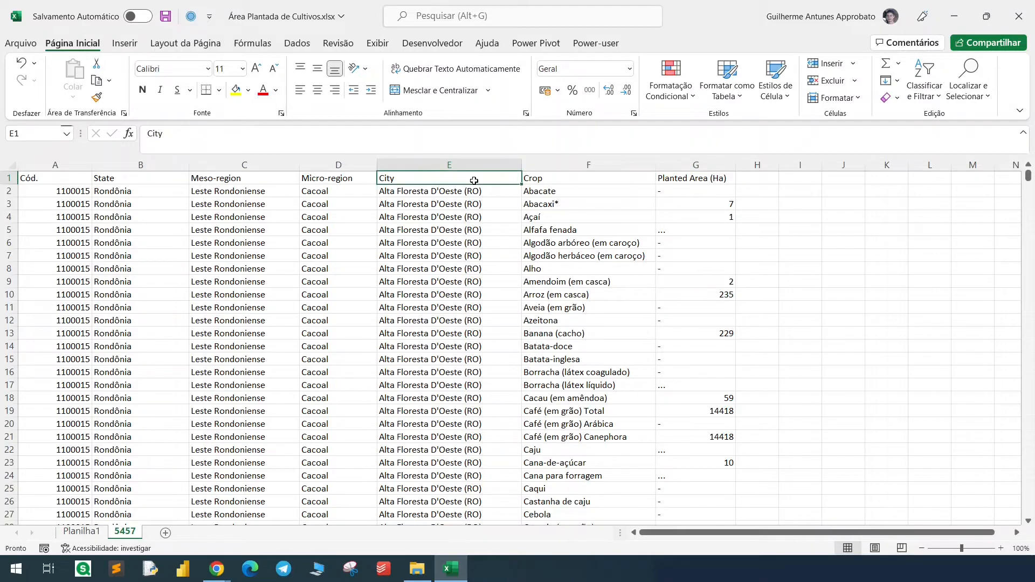
left_click(565, 178)
left_click_drag(466, 180, 463, 294)
left_click(358, 181)
left_click(350, 256, "shift")
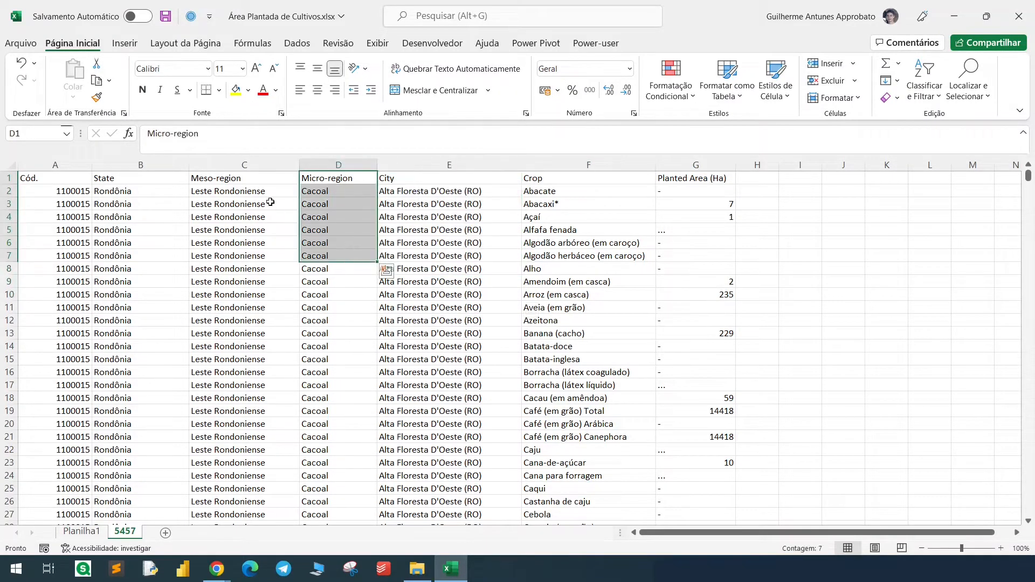
left_click_drag(255, 181, 254, 245)
left_click_drag(127, 179, 156, 271)
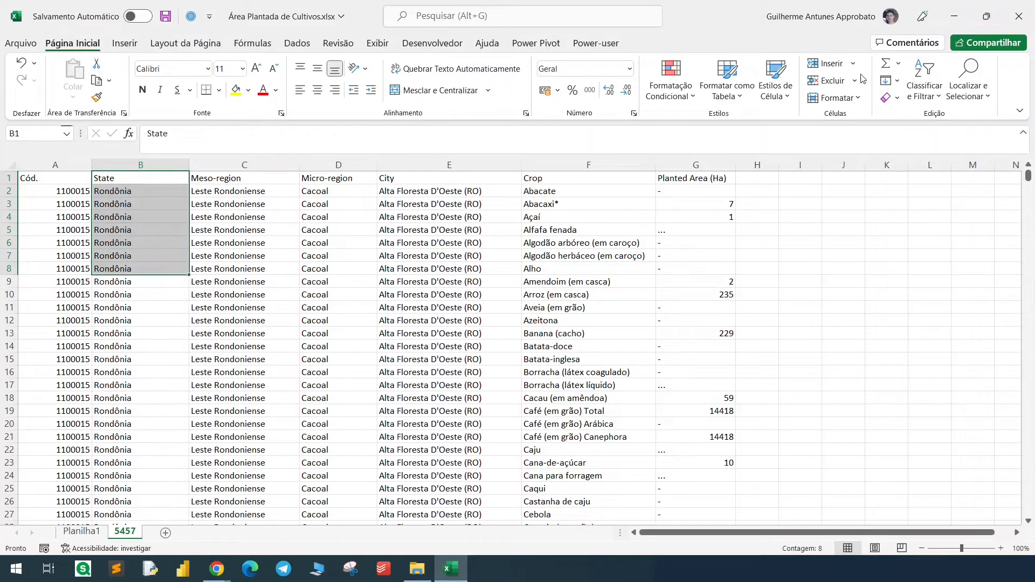
left_click(955, 16)
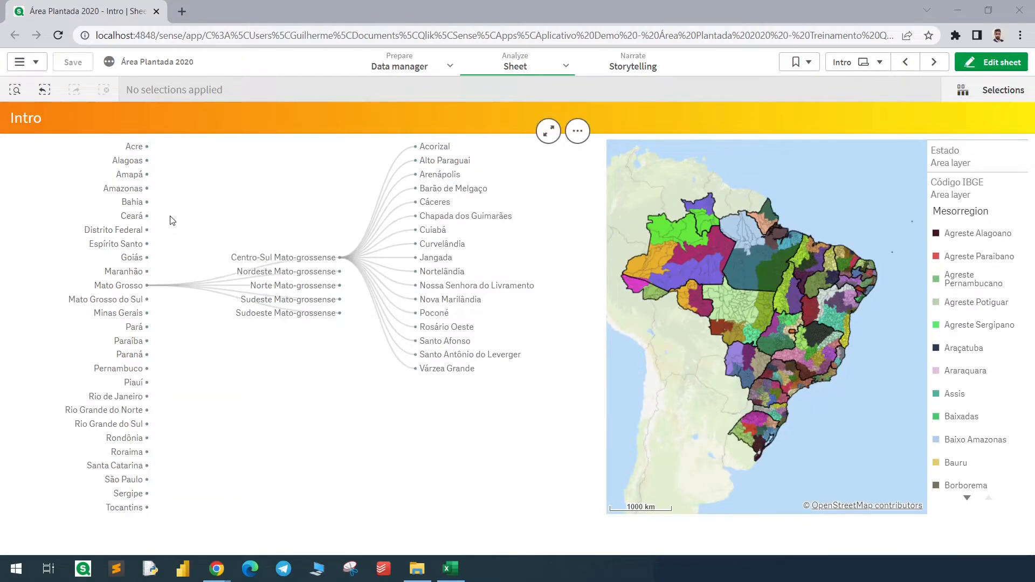
mouse_move(62, 134)
left_mouse_down()
mouse_move(162, 309)
mouse_move(167, 522)
left_mouse_up()
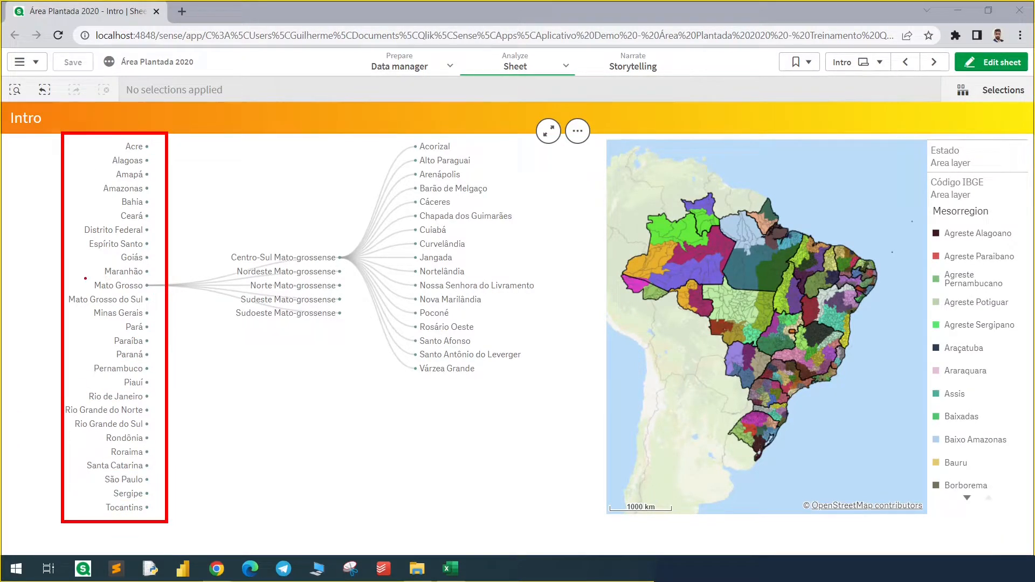
left_click_drag(97, 292, 160, 290)
left_click_drag(213, 244, 357, 331)
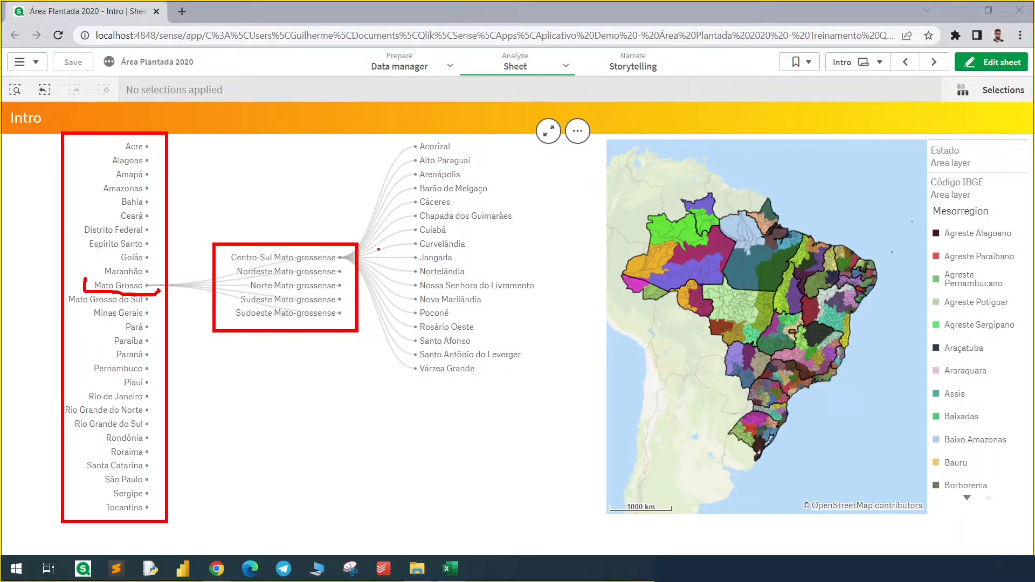
mouse_move(214, 248)
left_mouse_down()
mouse_move(269, 269)
mouse_move(356, 266)
left_mouse_up()
mouse_move(402, 136)
left_mouse_down()
mouse_move(506, 336)
mouse_move(550, 387)
left_mouse_up()
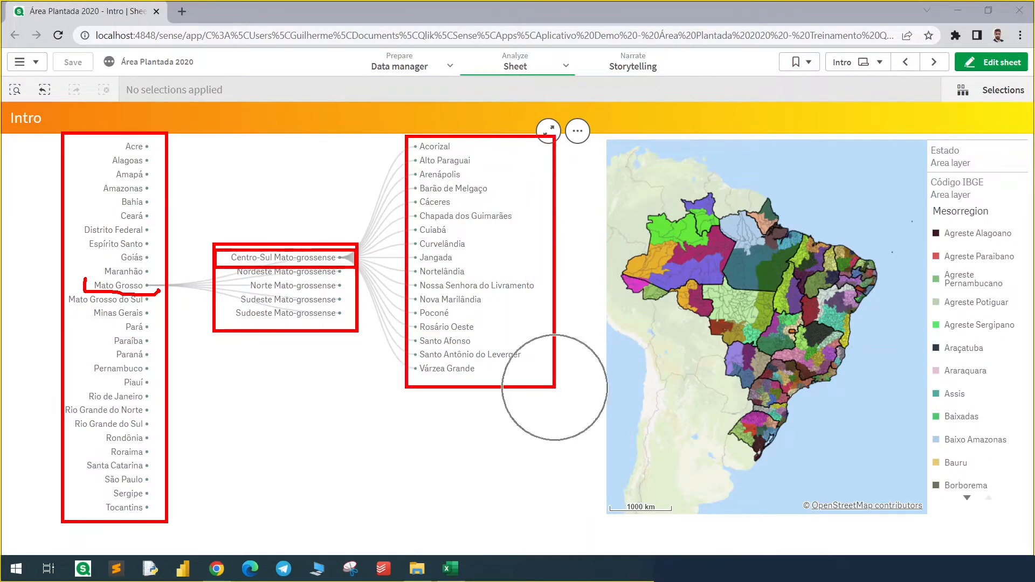
key("Escape")
- Filter the Intro sheet to the state Mato Grosso and its meso-region Centro-Sul Mato-grossense
left_click(98, 285)
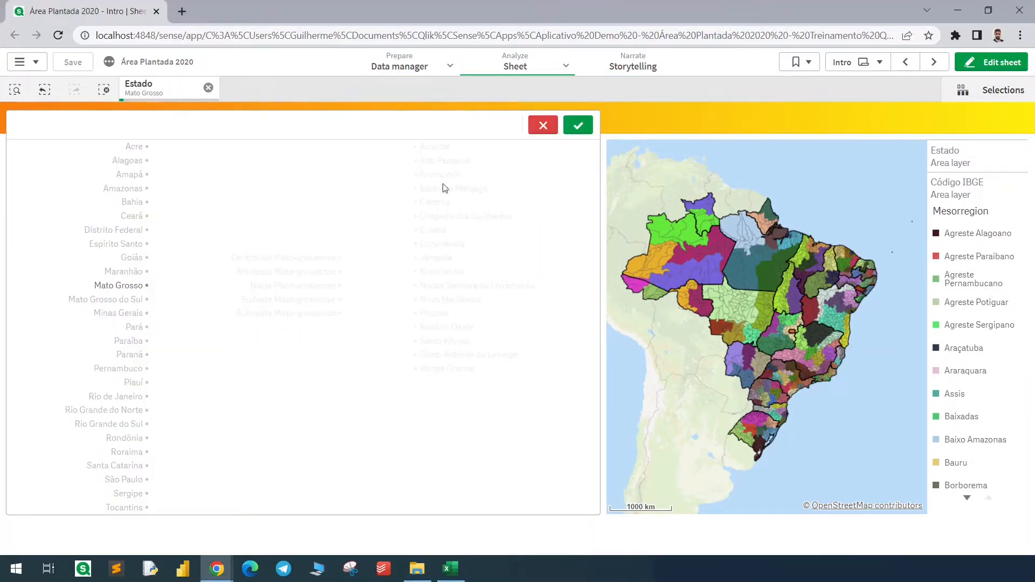
left_click(582, 129)
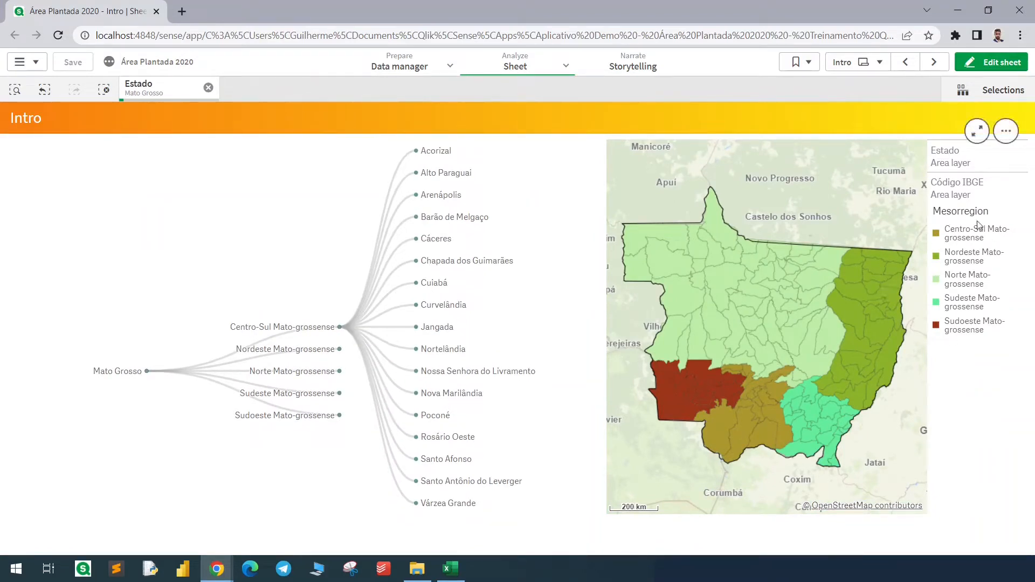
left_click(298, 331)
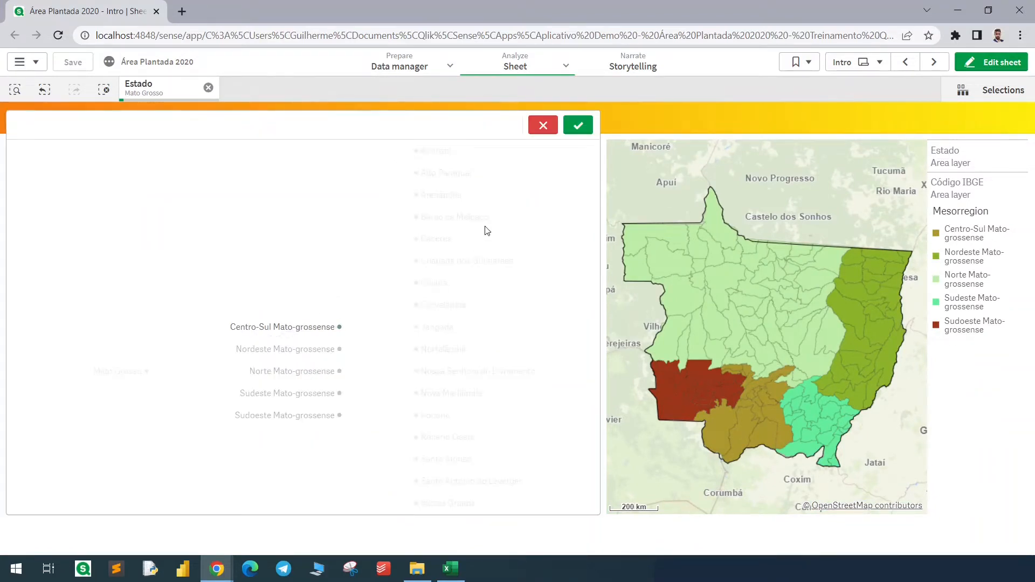
left_click(579, 123)
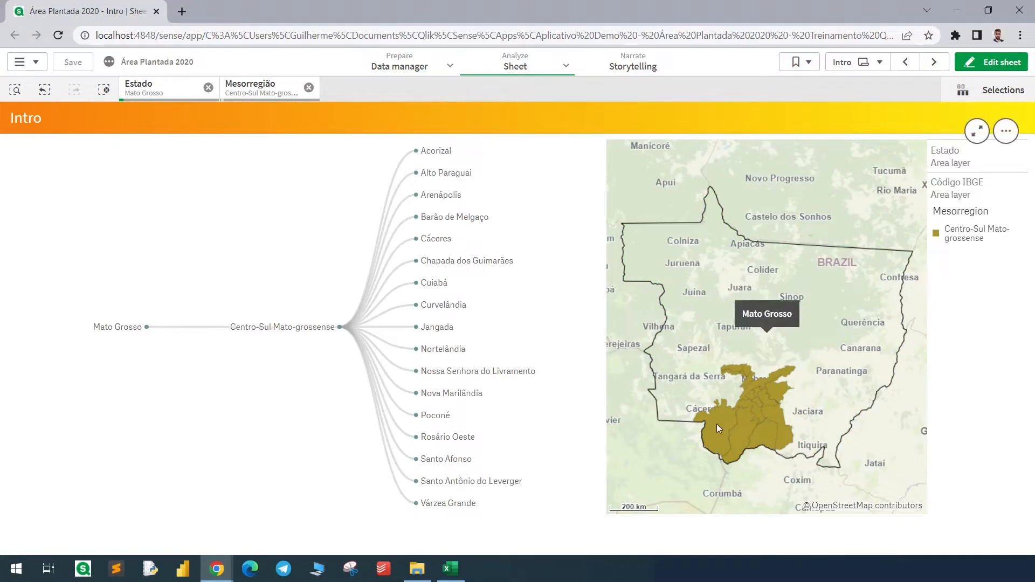
- Go to the Aggr() sheet and clear all selections
left_click(932, 65)
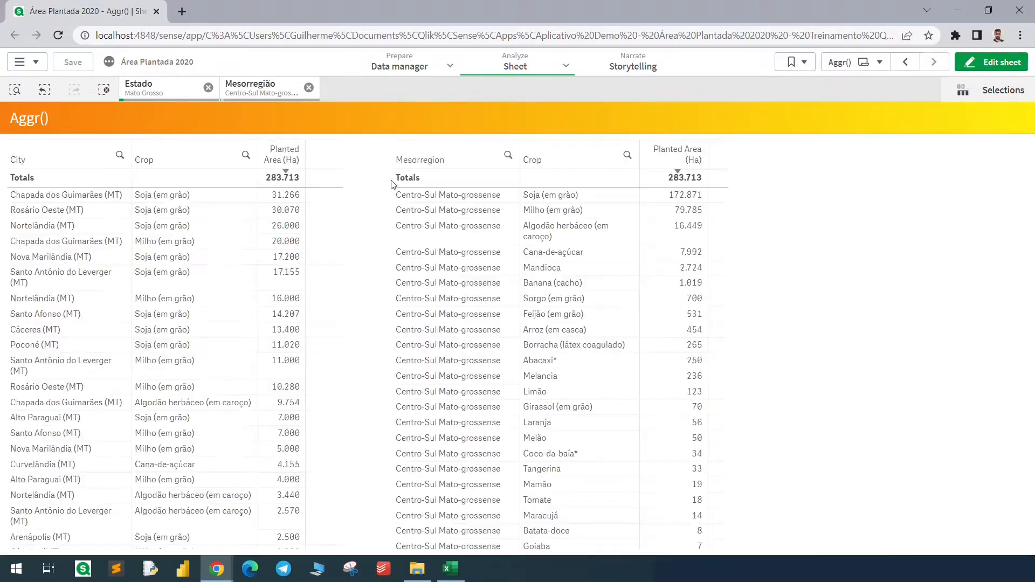
key("ctrl+shift+d")
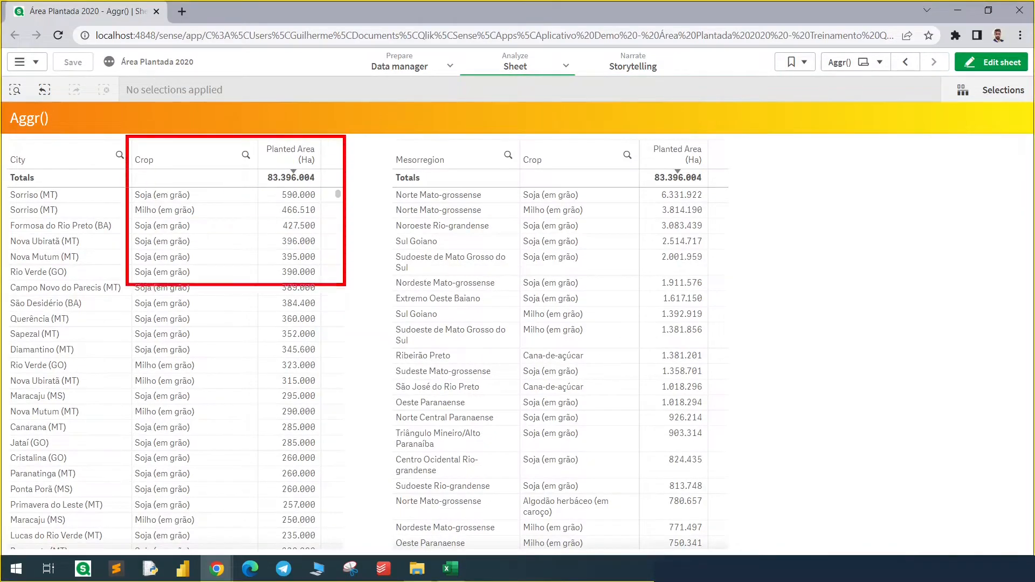
left_click_drag(190, 155, 210, 152)
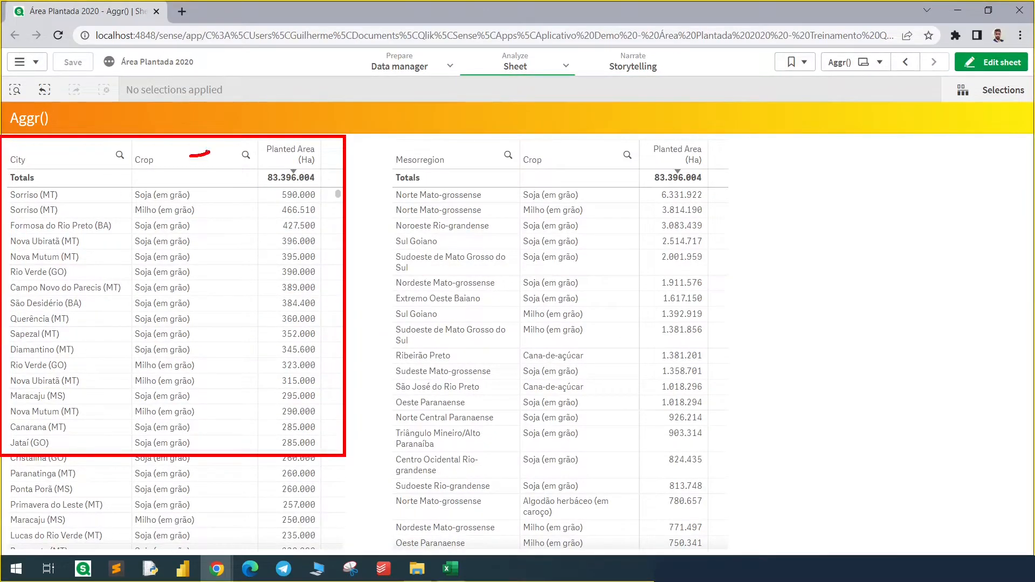
left_click_drag(54, 157, 78, 154)
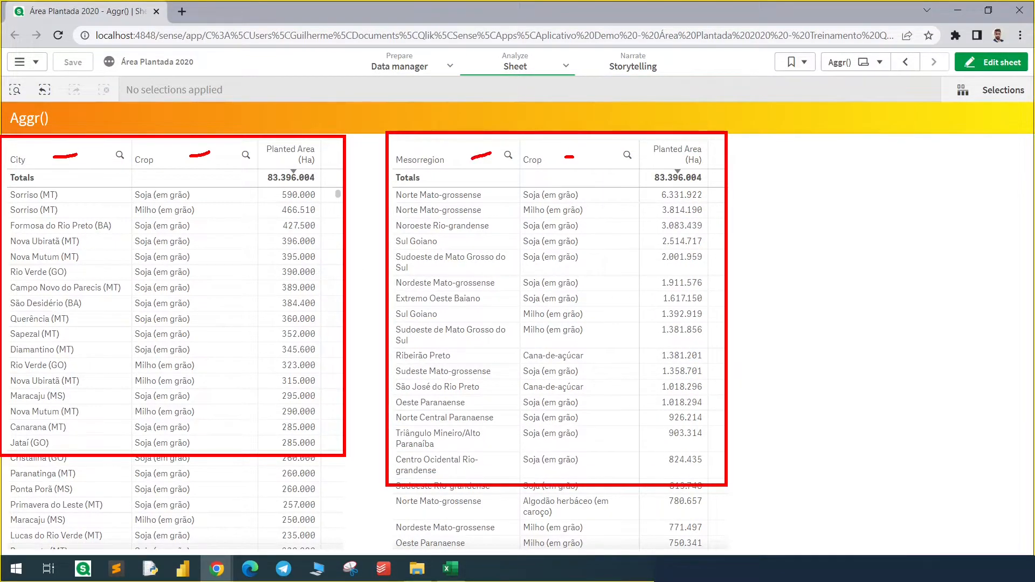
- Edit the sheet and add a KPI in the empty area beside the meso-region table with the measure expression Max(Valor)
left_click(991, 62)
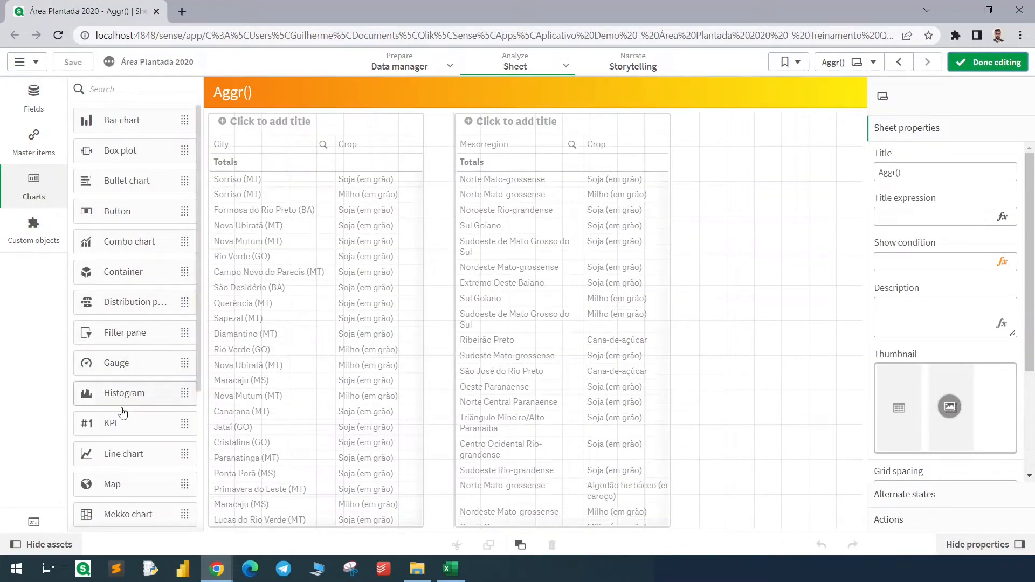
left_click_drag(119, 424, 783, 236)
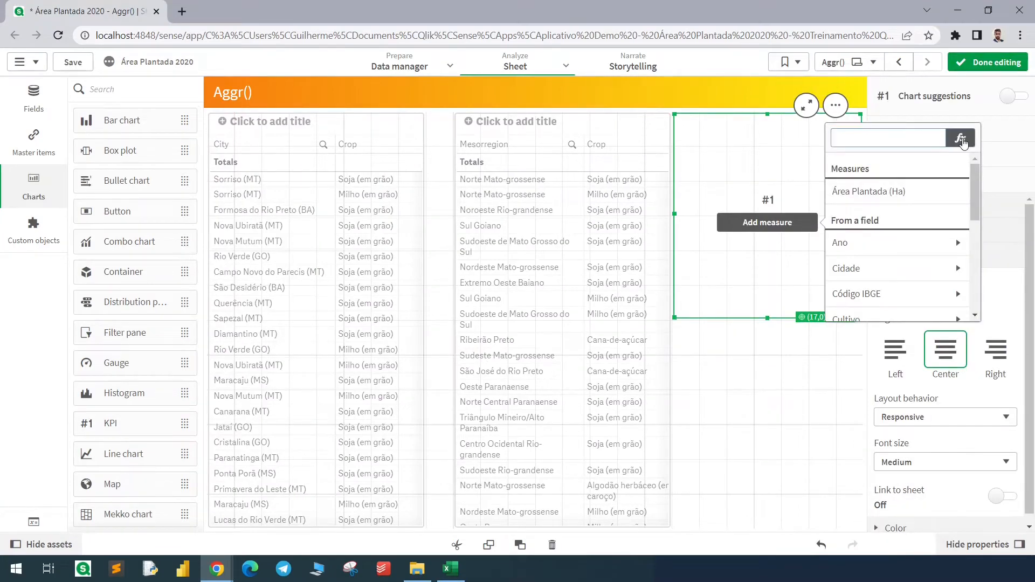
left_click(963, 141)
type("Max(")
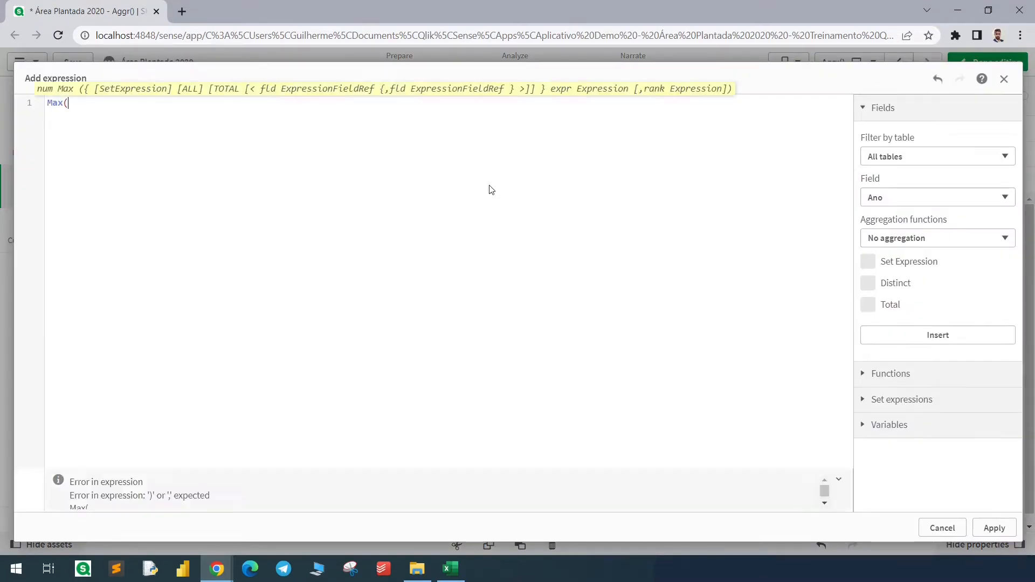
type("Valo")
key("Return")
type(")")
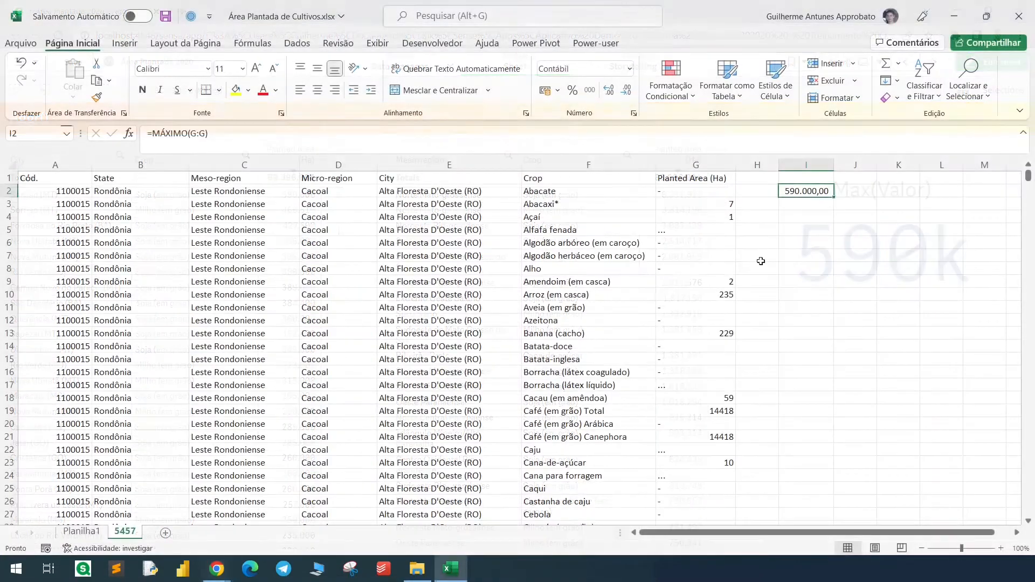
- Inspect the maximum formula in cell I2 of the Excel workbook and the column it references
key("F2")
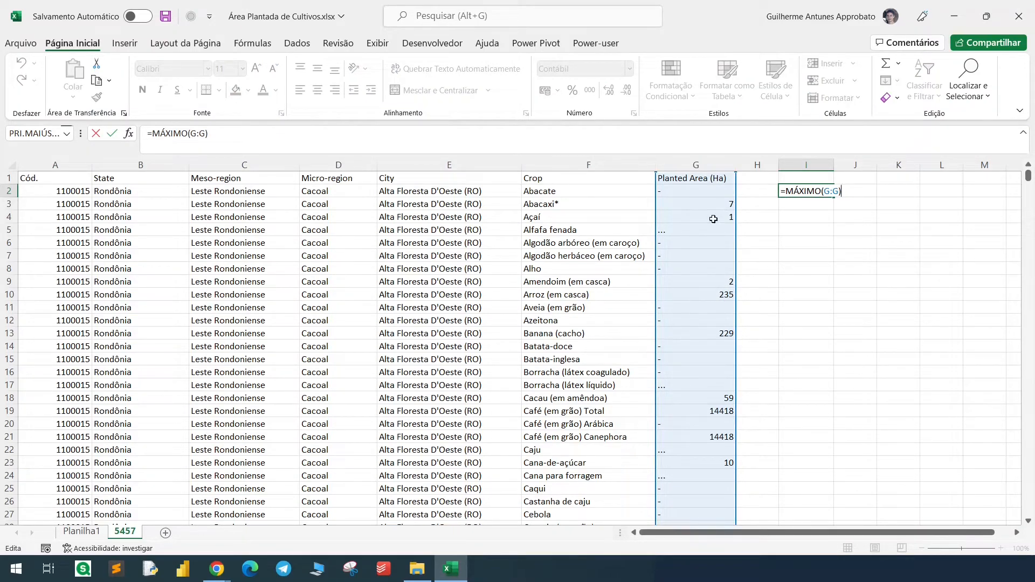
key("Escape")
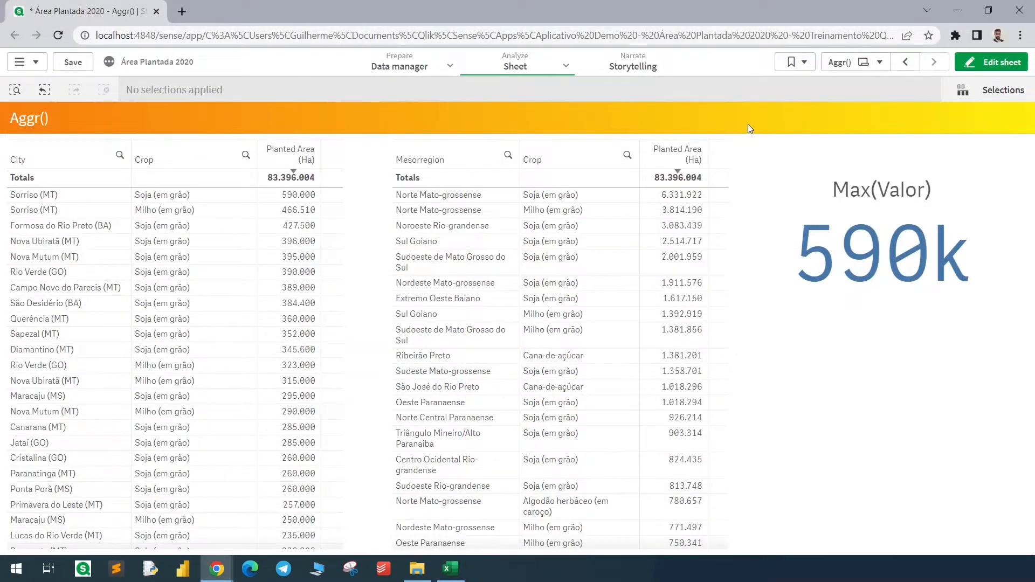
key("ctrl+2")
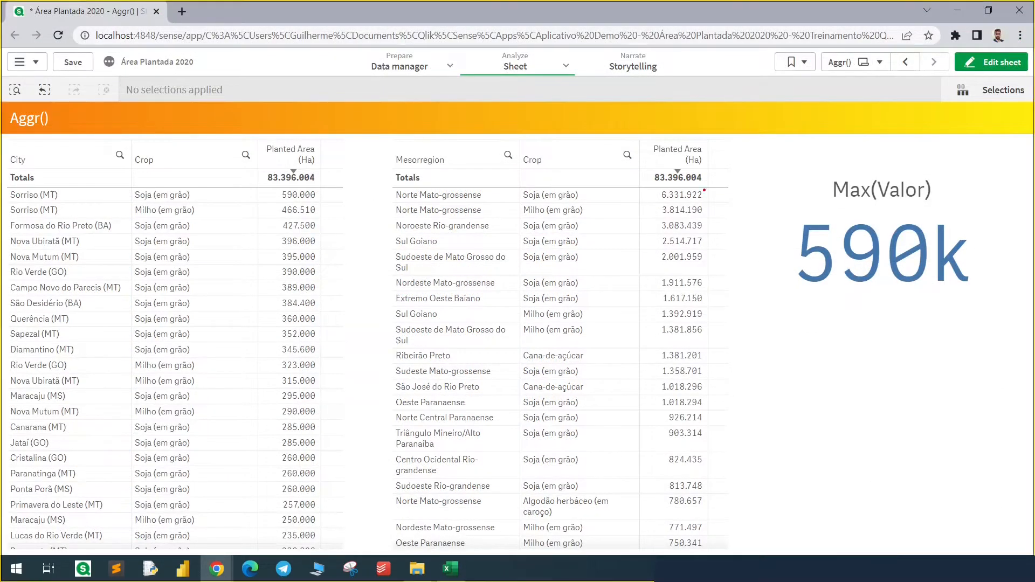
left_click_drag(708, 185, 642, 202)
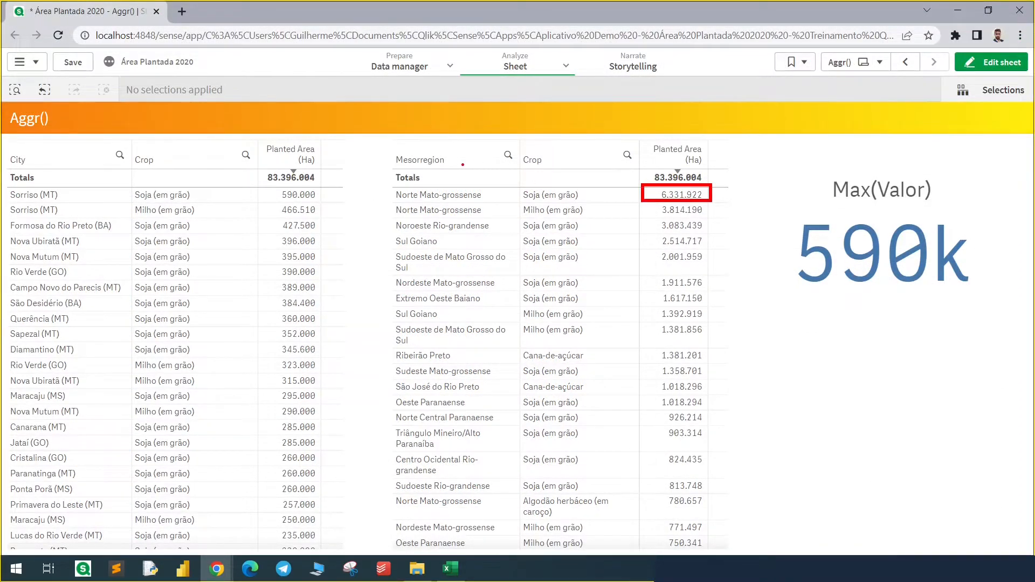
left_click_drag(547, 168, 569, 156)
key("Escape")
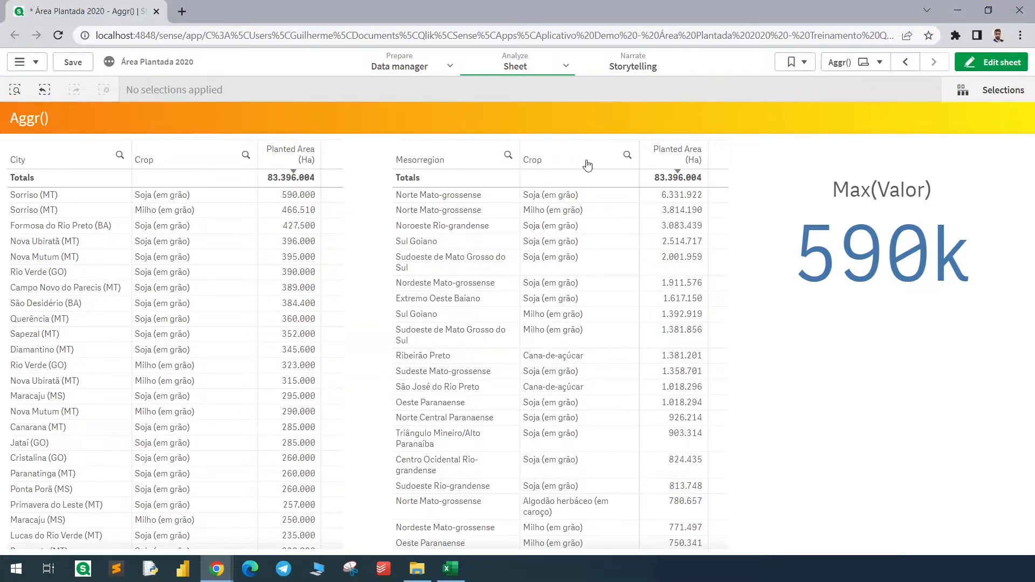
- Edit the sheet, place a new KPI below the Max(Valor) KPI and open the expression editor for its measure
left_click(973, 64)
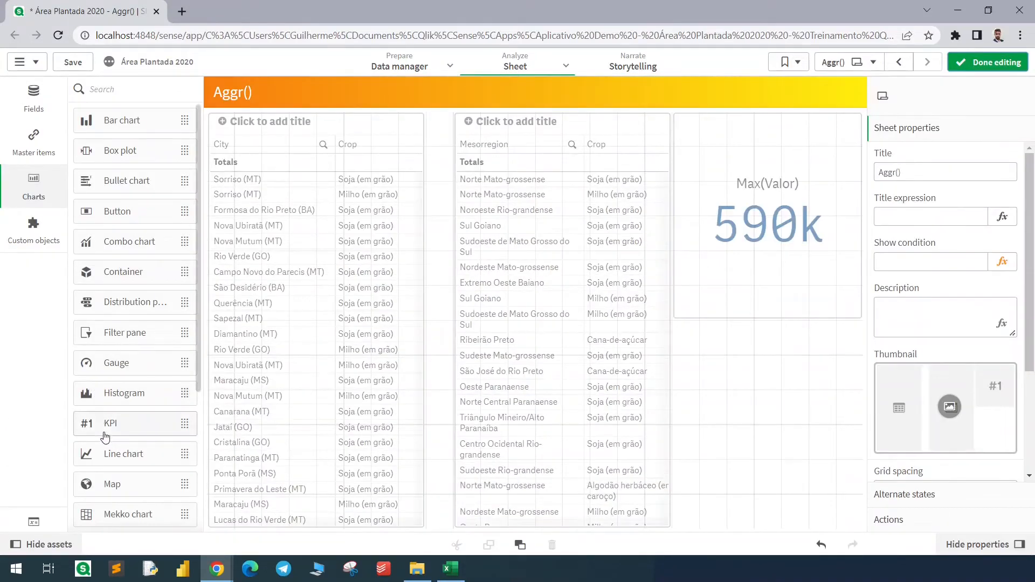
left_click_drag(106, 428, 797, 377)
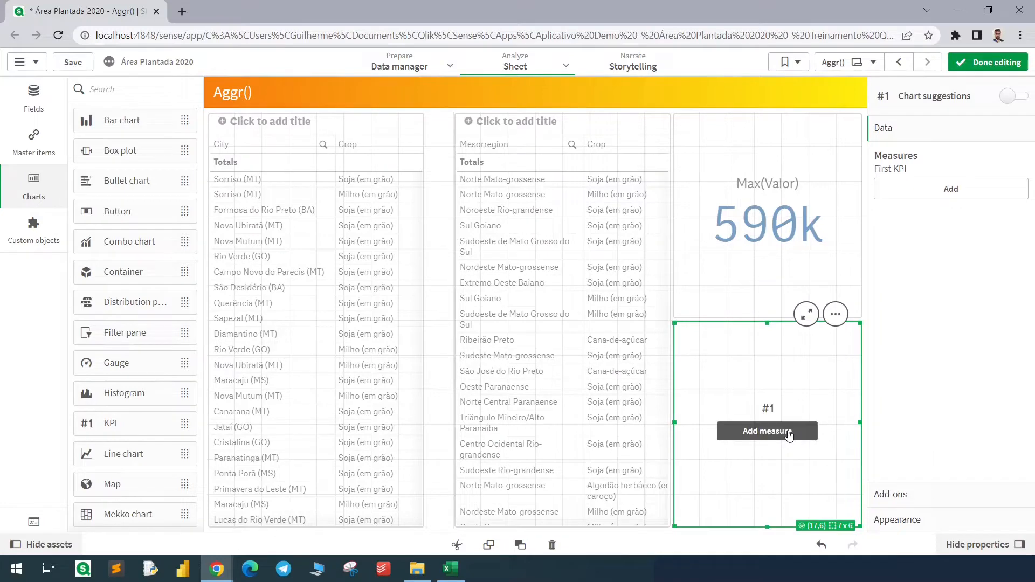
left_click(789, 433)
left_click(960, 348)
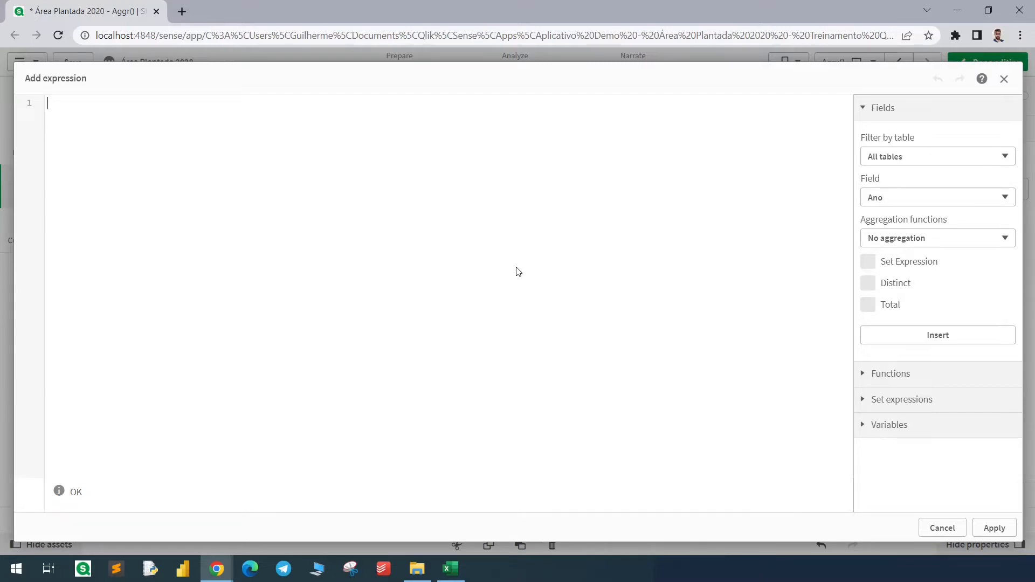
- Write the field list [Mesorregião],Cultivo,Valor as a draft line in the measure expression
type("[Mesorregião]")
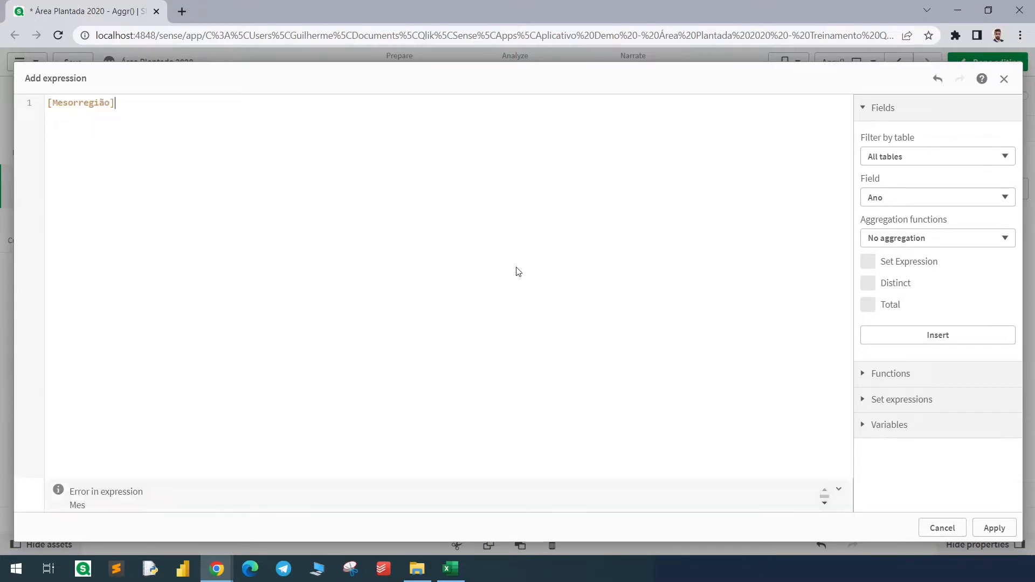
type(",")
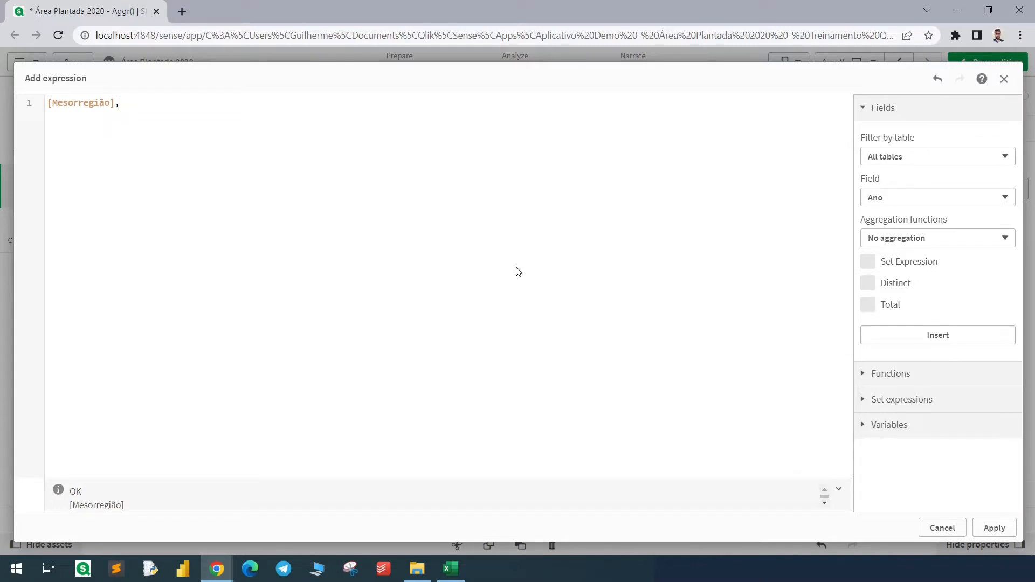
type("Cul")
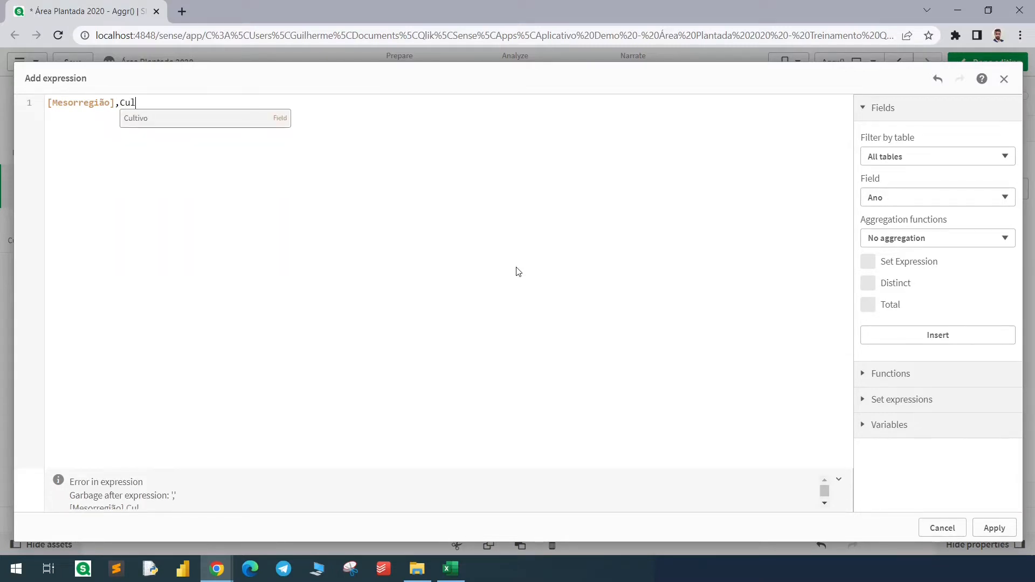
type("tivo,Val")
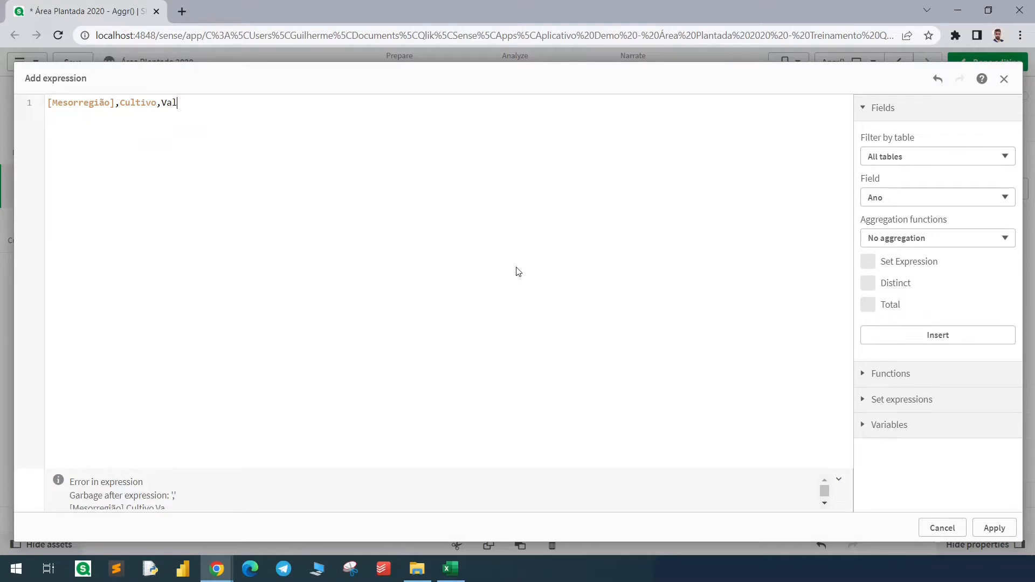
type("or")
- Below the draft line, write an Aggr() function with Valor as its expression and [Mesorregião],Cultivo as its dimensions
key("Return")
key("Return")
key("Return")
type("ggr")
key("Return")
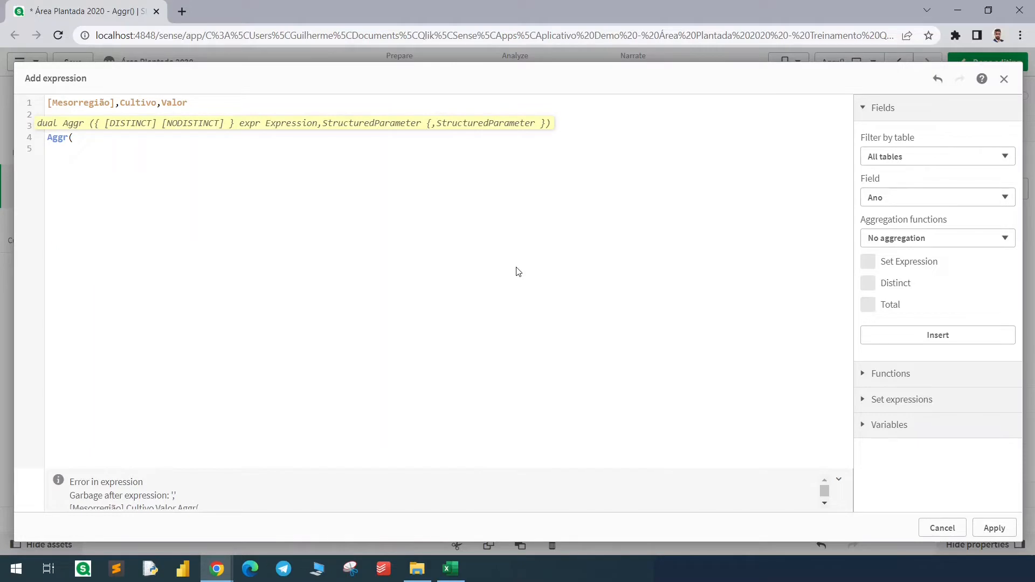
type("Valor")
type("es")
key("Return")
type(",Cu")
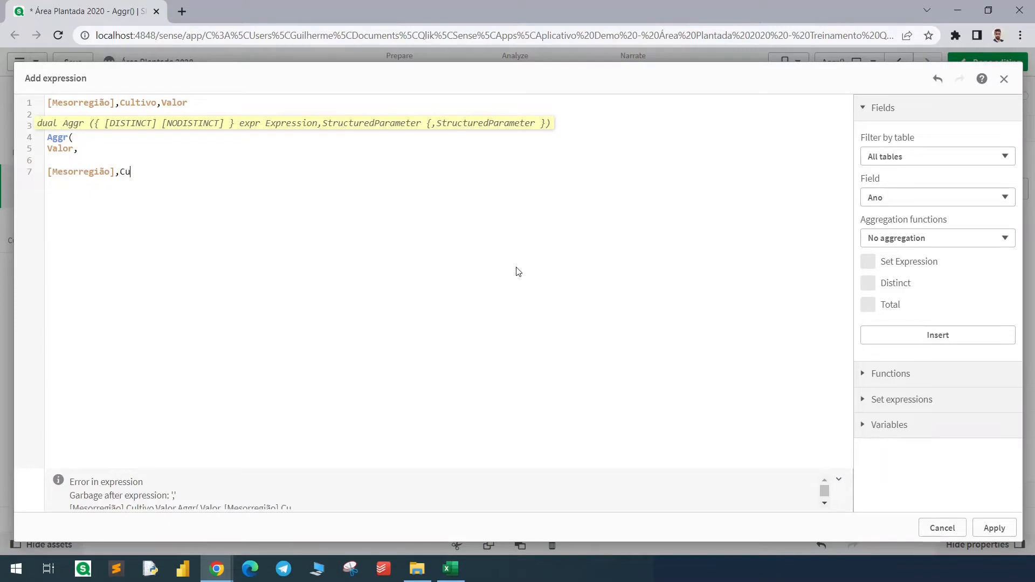
key("Return")
type(")")
- Delete the draft field list line and wrap Valor in Sum() inside the Aggr() function
left_click_drag(205, 111, 17, 93)
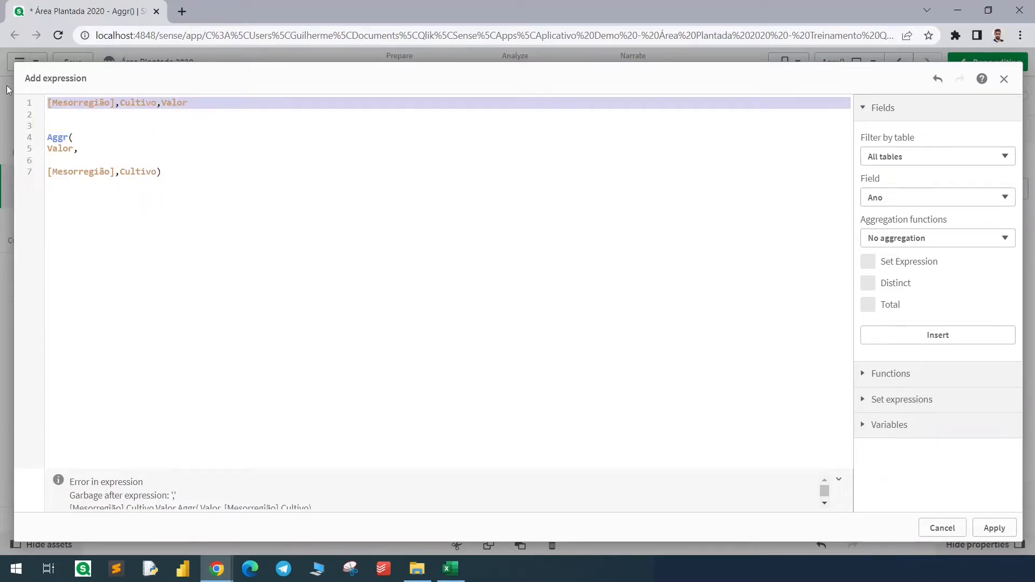
key("BackSpace")
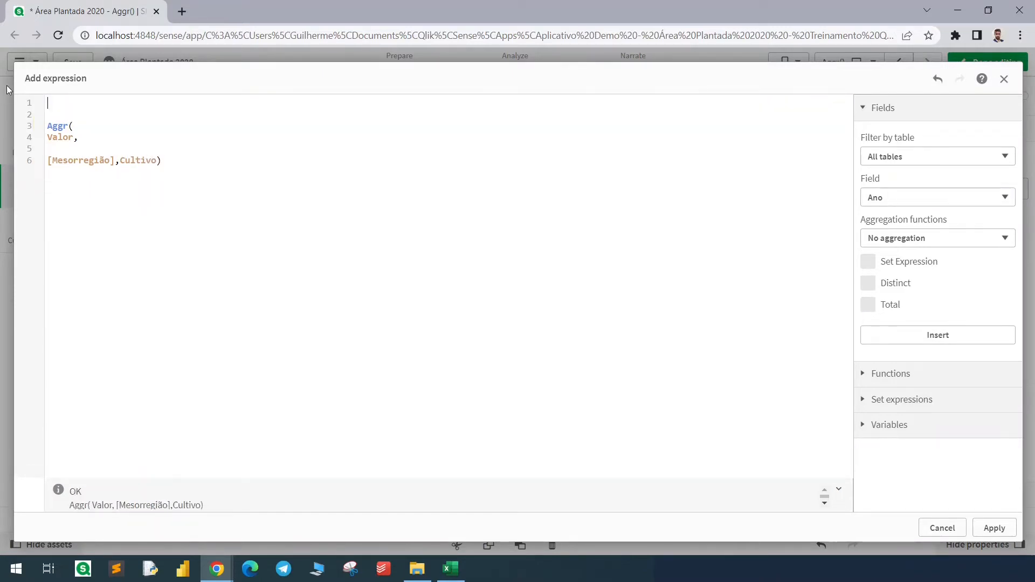
left_click(49, 137)
type("Sum(")
key("ctrl+Right")
type(")")
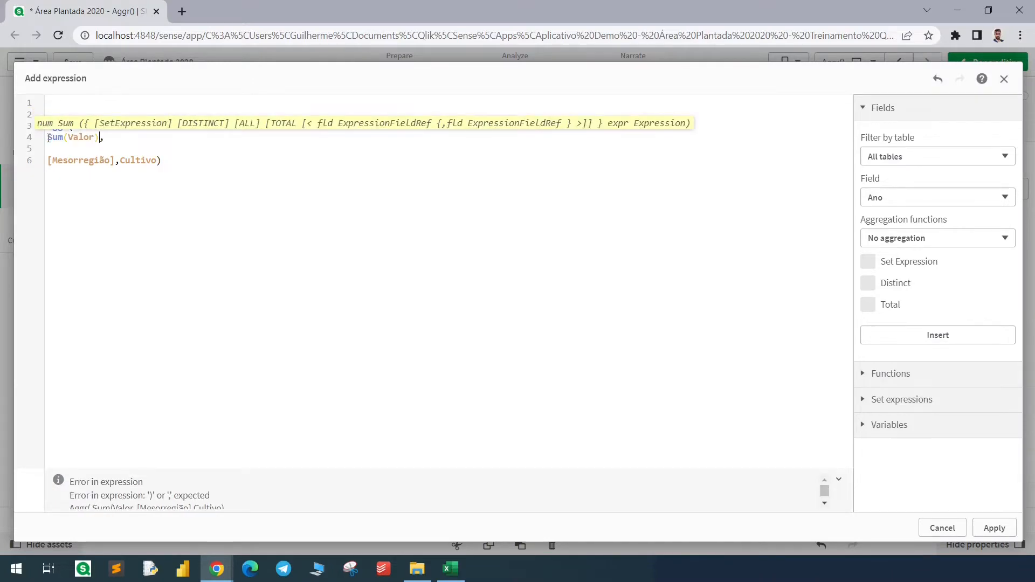
- Compare the Aggr() expression with the Soma de Valor, Cultivo and Mesorregião columns of the pivot table in the Excel workbook
left_click_drag(162, 161, 44, 122)
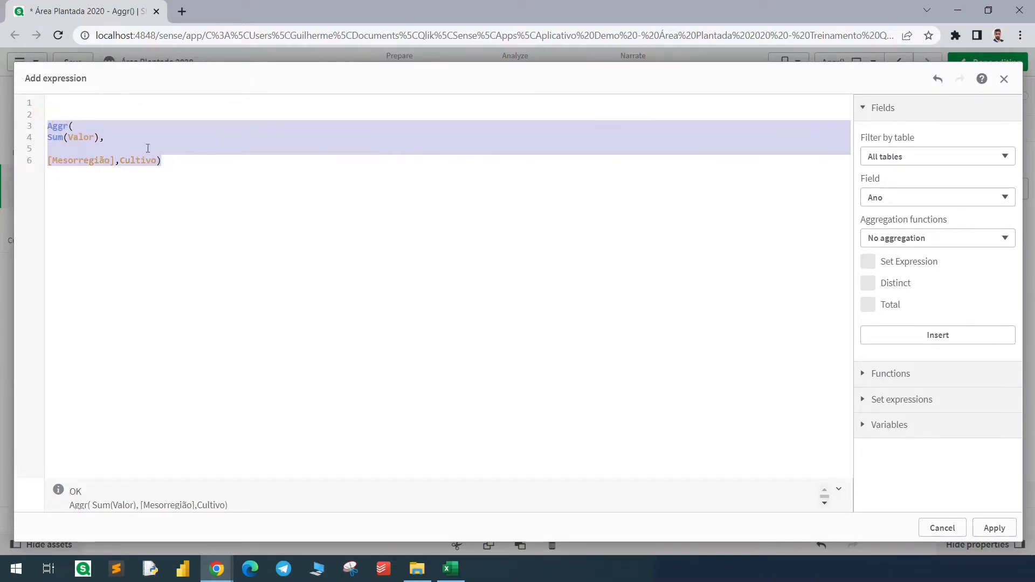
left_click(214, 163)
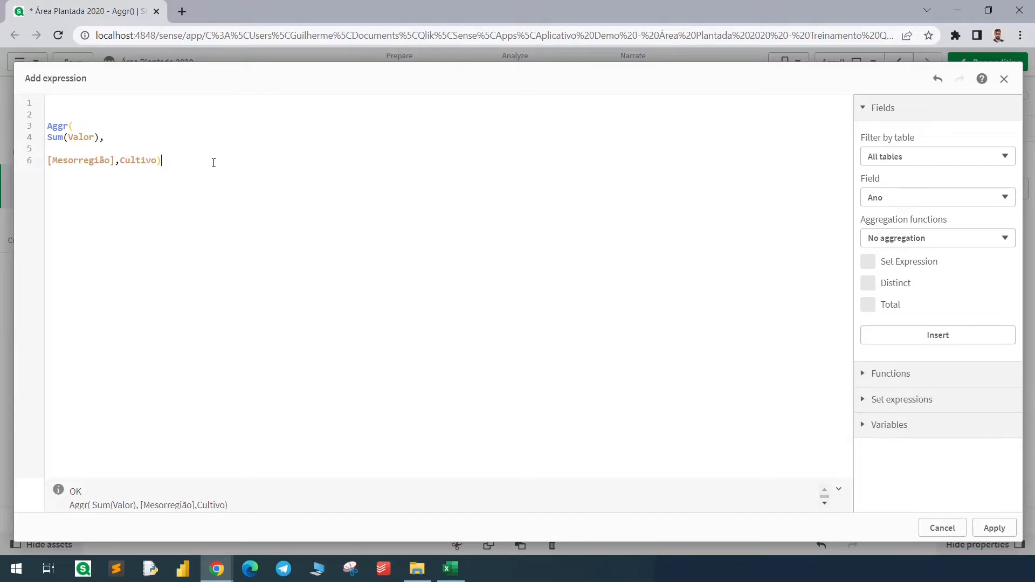
left_click(450, 568)
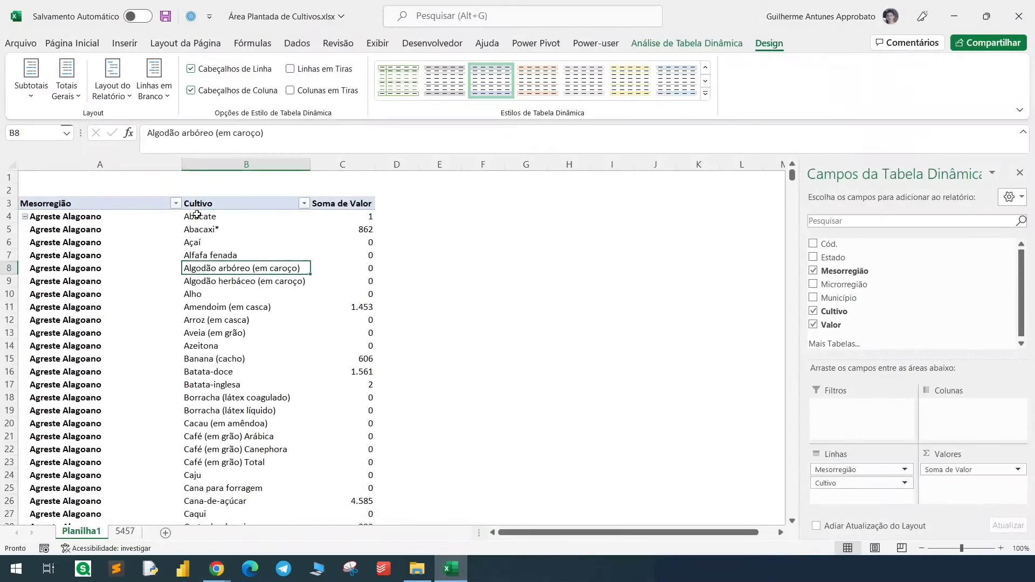
left_click_drag(336, 203, 370, 385)
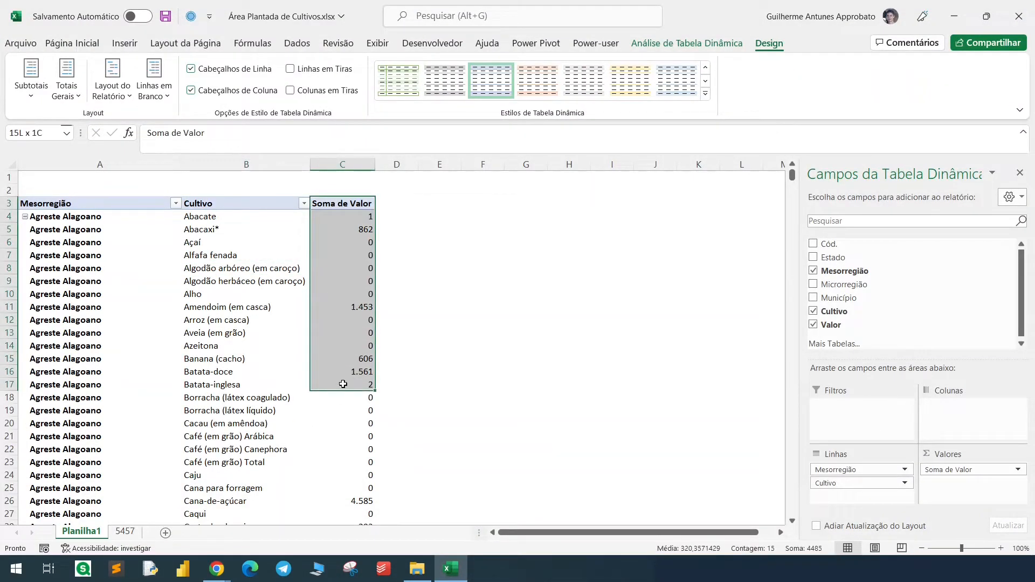
left_click_drag(239, 205, 180, 308)
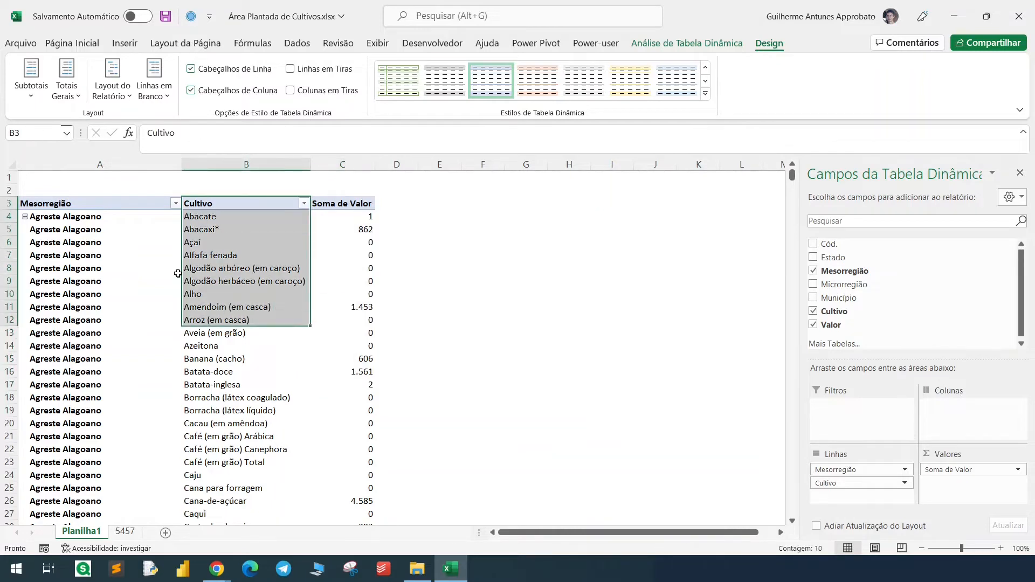
left_click_drag(126, 207, 120, 306)
left_click(955, 16)
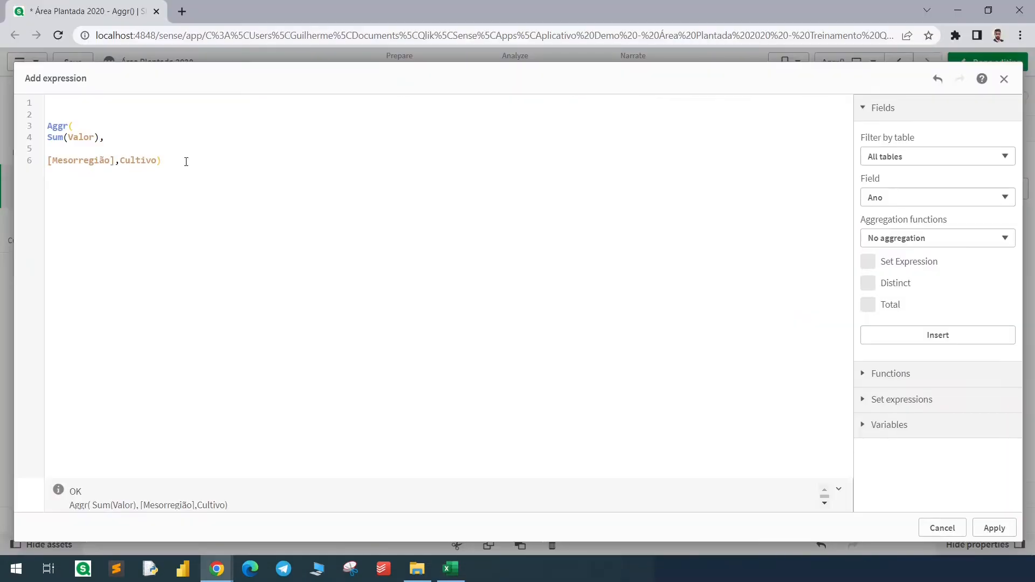
left_click_drag(185, 162, 40, 130)
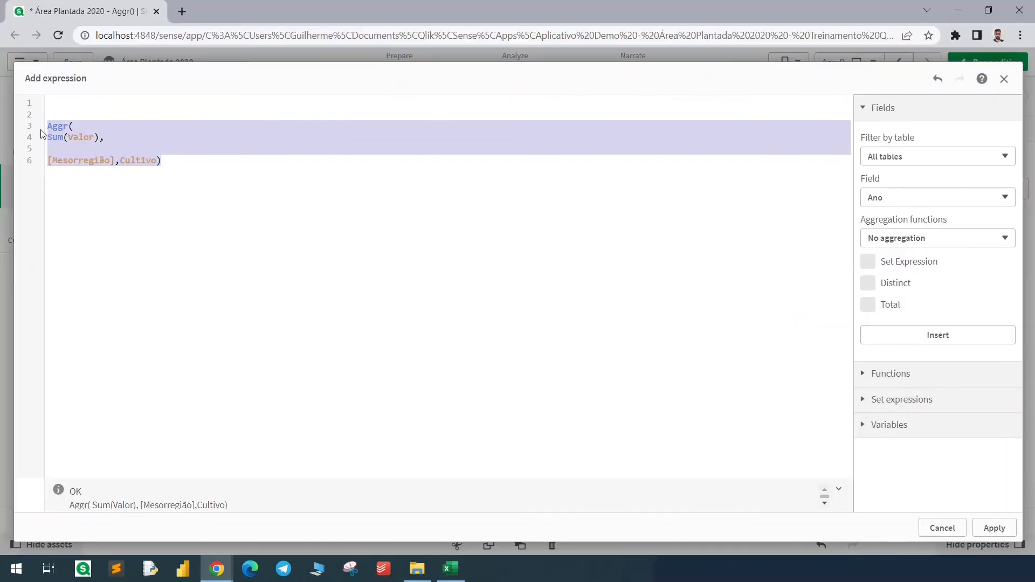
- Wrap the whole Aggr() expression in Max(), apply it to the KPI and finish editing the sheet
left_click(86, 114)
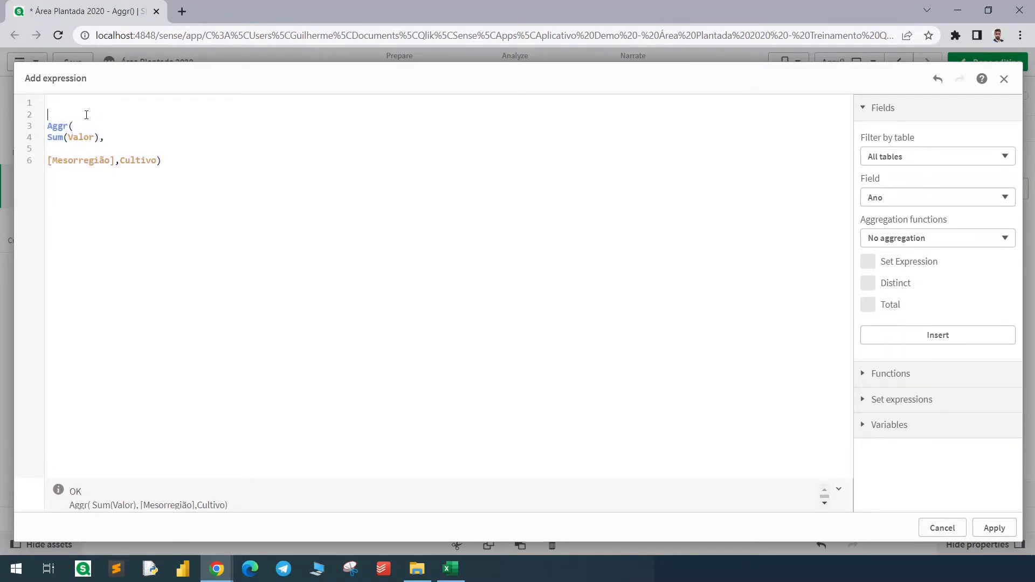
type("Max(")
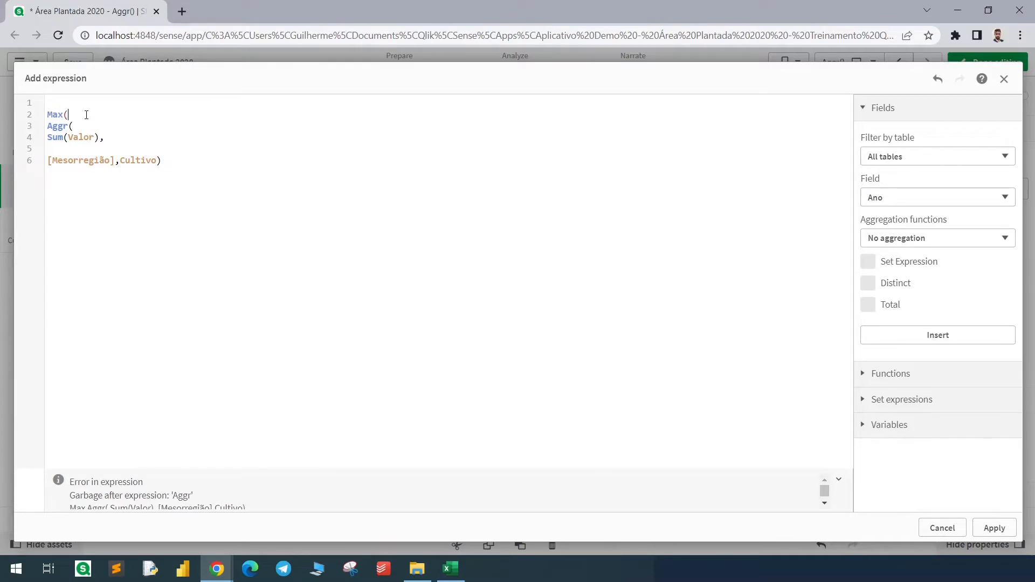
left_click(210, 192)
key("Return")
type(")")
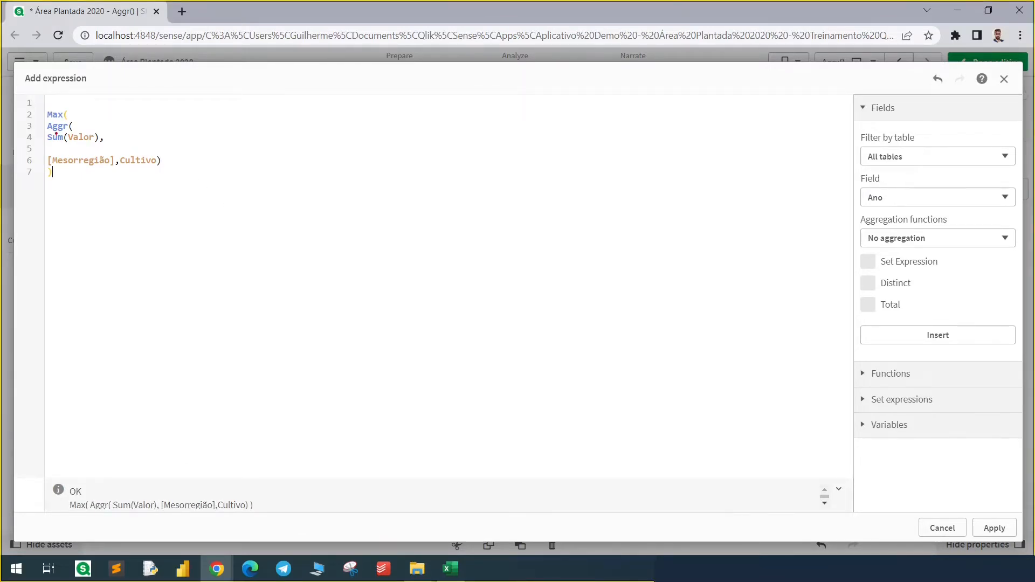
left_click_drag(39, 131, 121, 145)
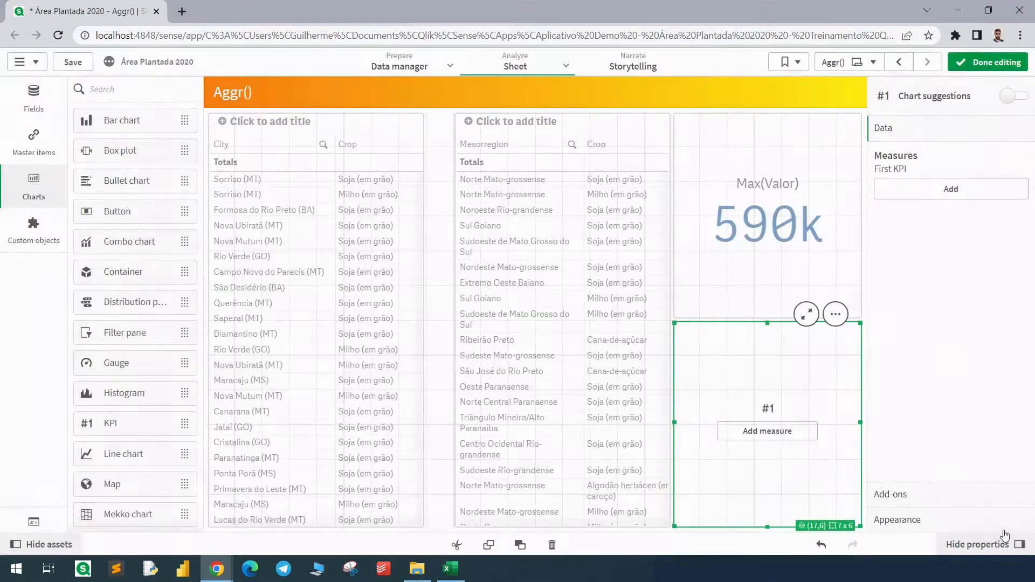
left_click(988, 62)
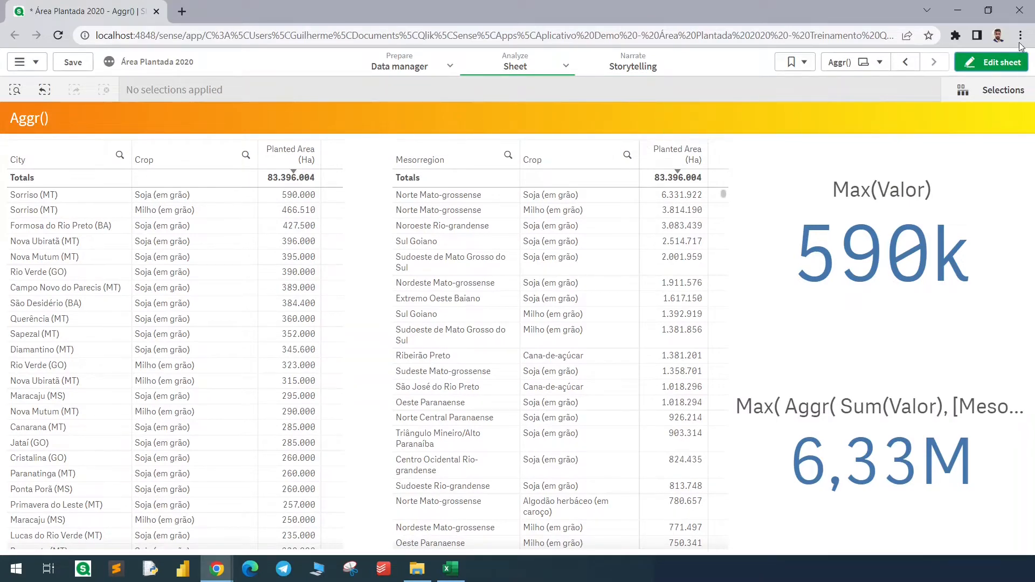
- Edit the aggregated KPI's expression to remove Cultivo, leaving [Mesorregião] as the only Aggr() dimension
left_click(991, 62)
left_click(995, 232)
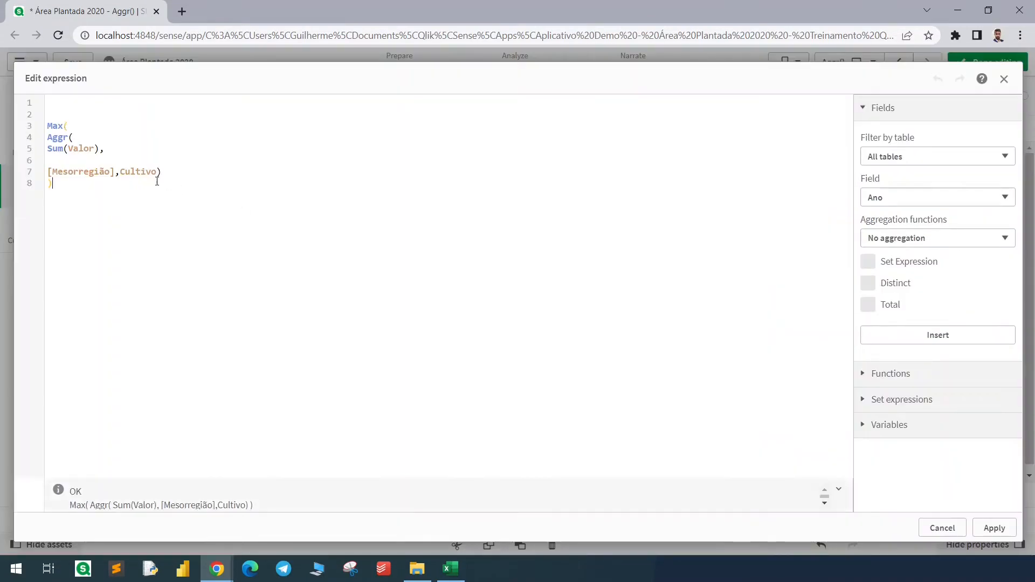
double_click(142, 173)
key("BackSpace")
key("BackSpace")
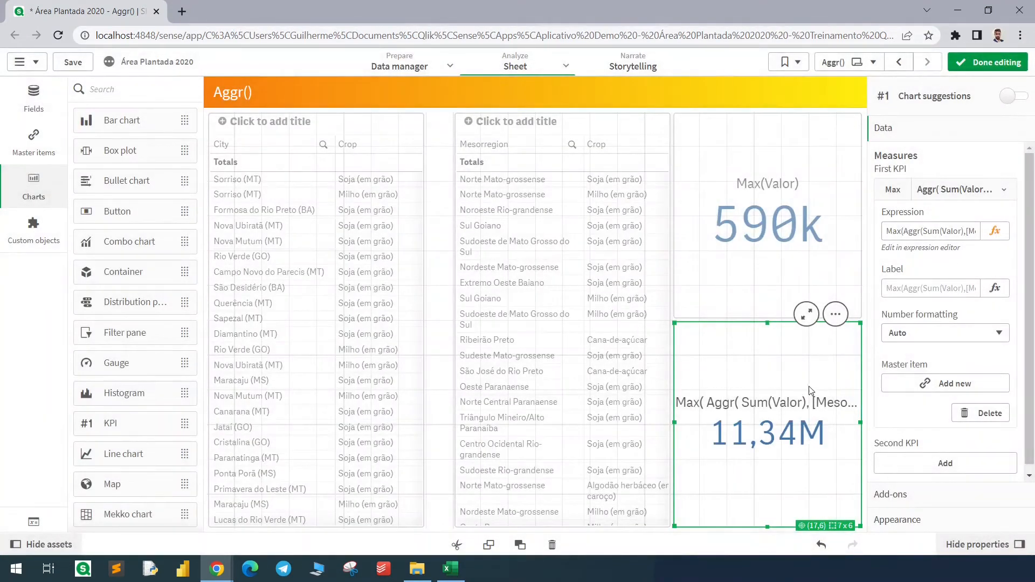
- Apply the pending changes to the meso-region table, delete its Crop column and finish editing the sheet
left_click(602, 319)
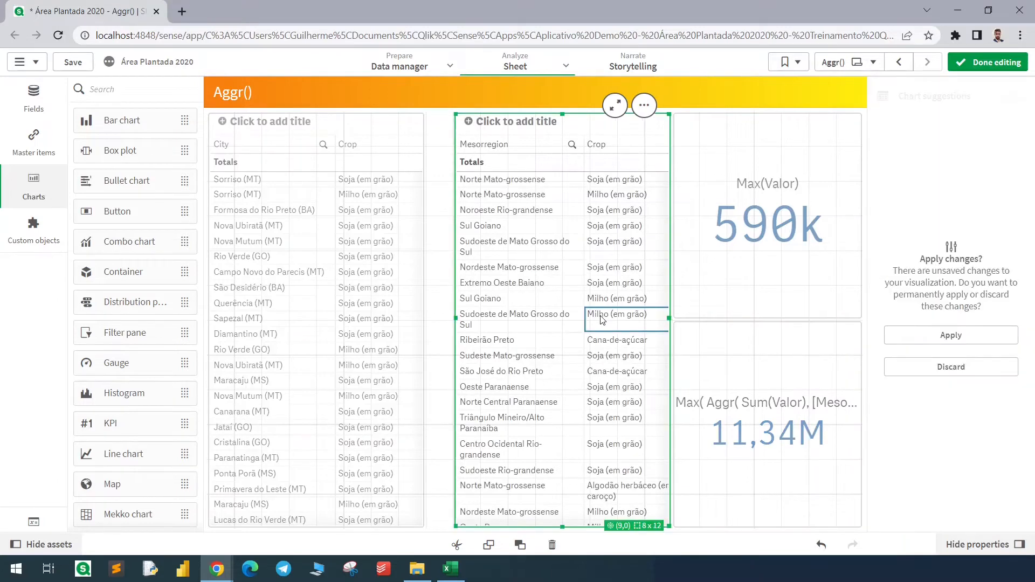
left_click(961, 337)
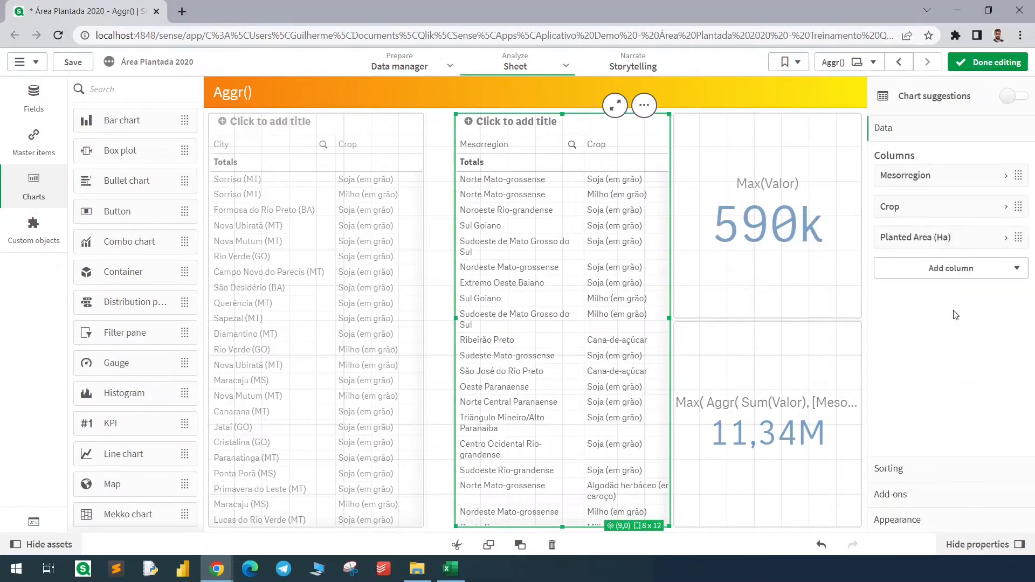
right_click(924, 214)
left_click(914, 202)
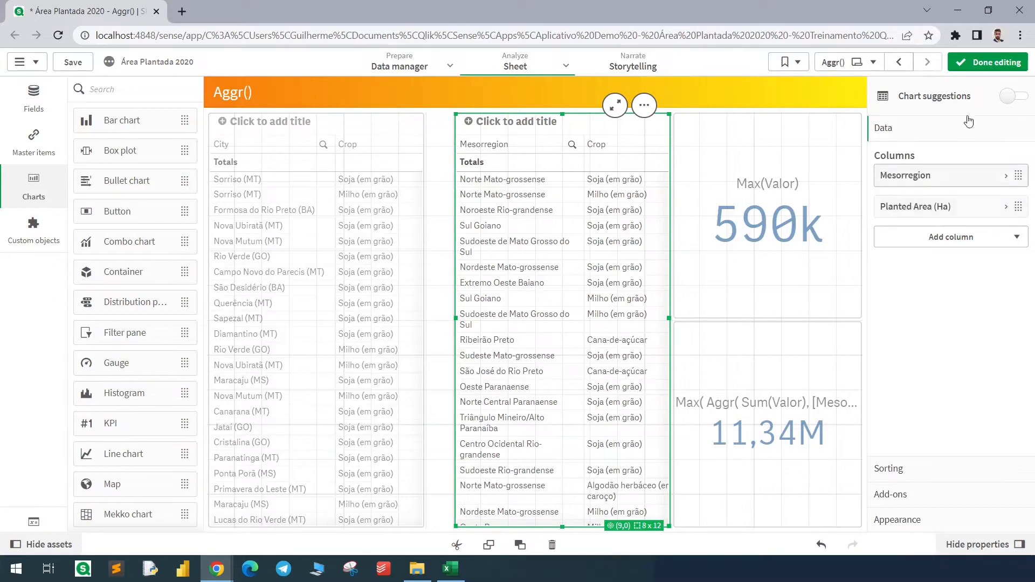
left_click(988, 62)
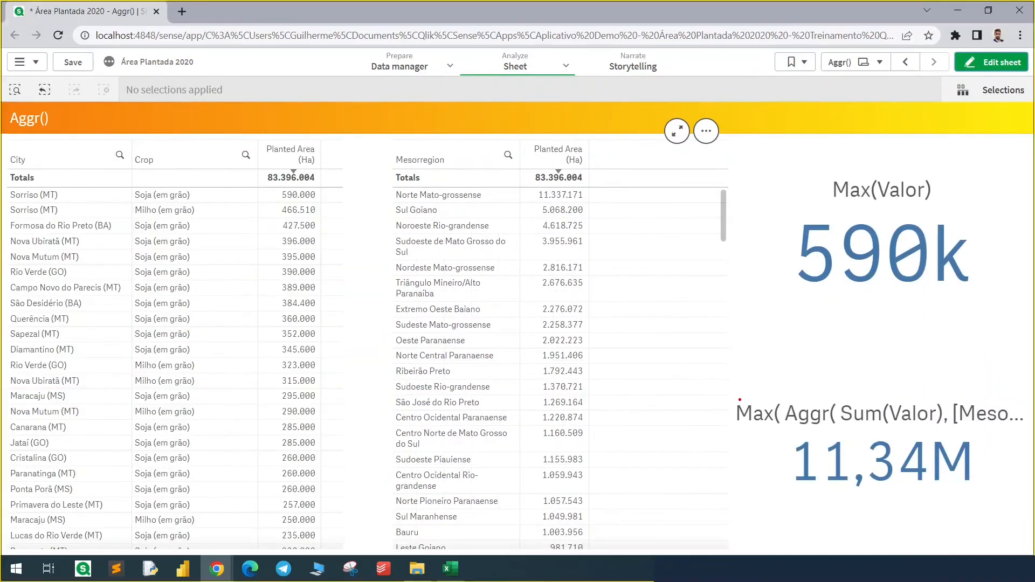
- Compare the first meso-region's planted area in the table with the aggregated maximum KPI
left_click_drag(734, 441, 587, 203)
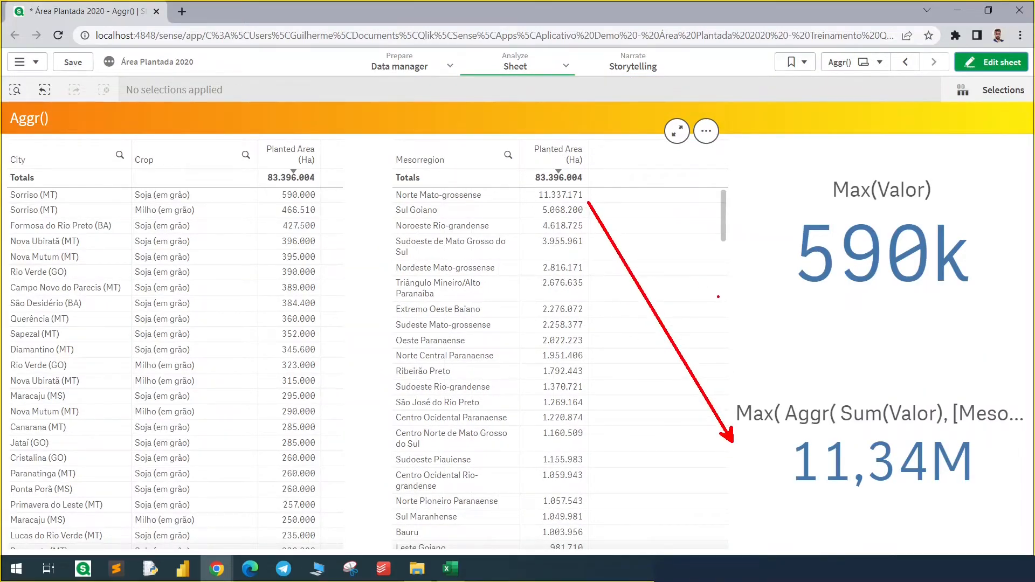
left_click_drag(529, 185, 587, 204)
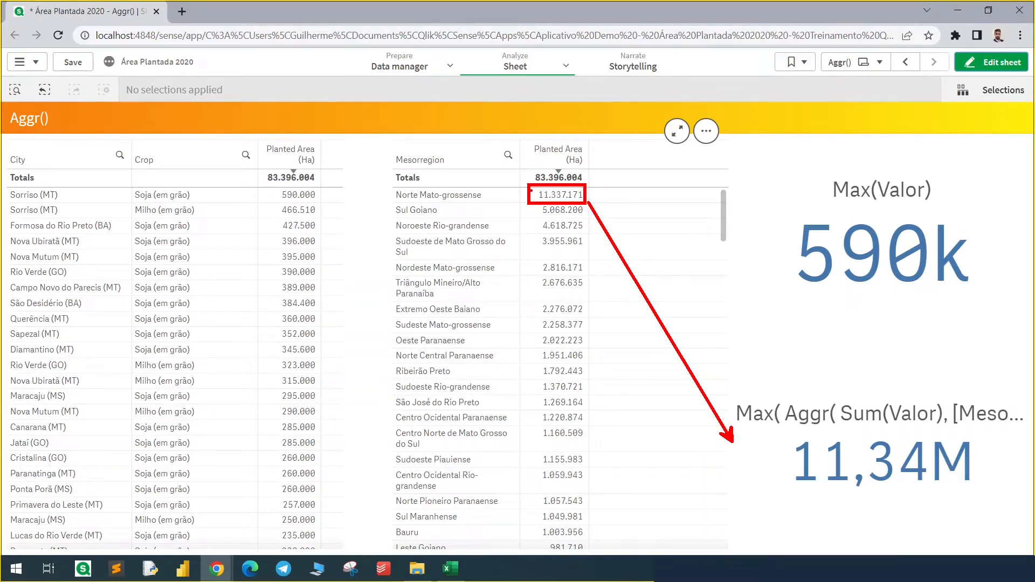
mouse_move(381, 136)
left_mouse_down()
mouse_move(392, 151)
mouse_move(504, 184)
left_mouse_up()
key("Escape")
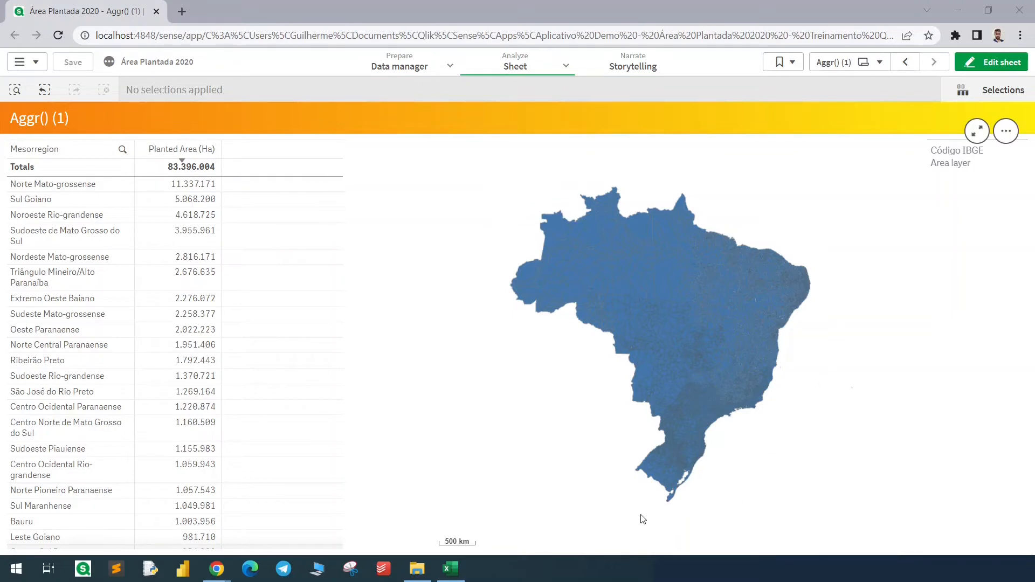
- Start editing the sheet and color the map's Código IBGE area layer by the Área Plantada (Ha) measure
left_click(999, 62)
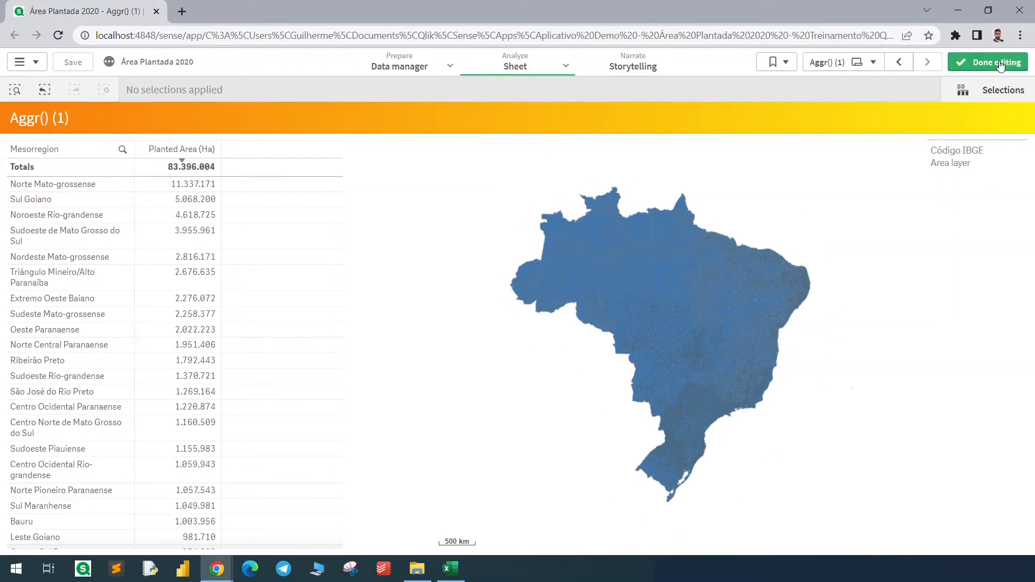
left_click(1002, 280)
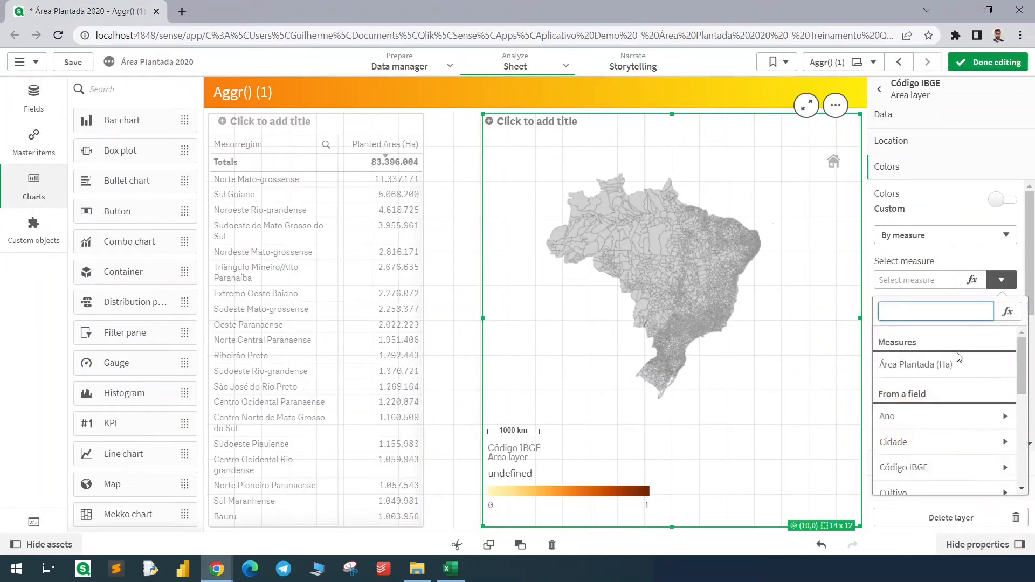
left_click(917, 364)
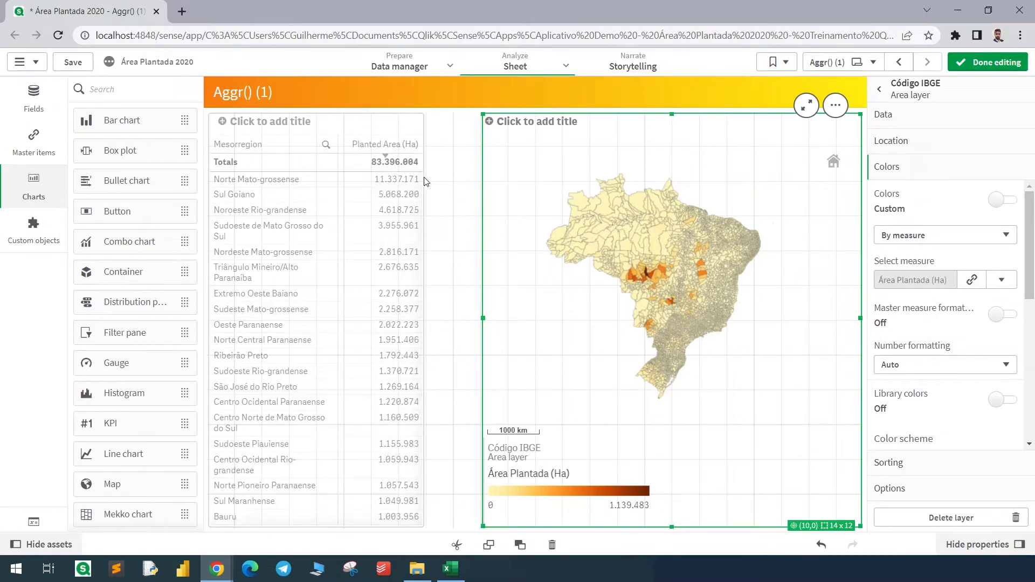
- Replace the map's color measure with a new expression, writing Aggr(Sum(Valor), [Mesorregião])
left_click(1002, 281)
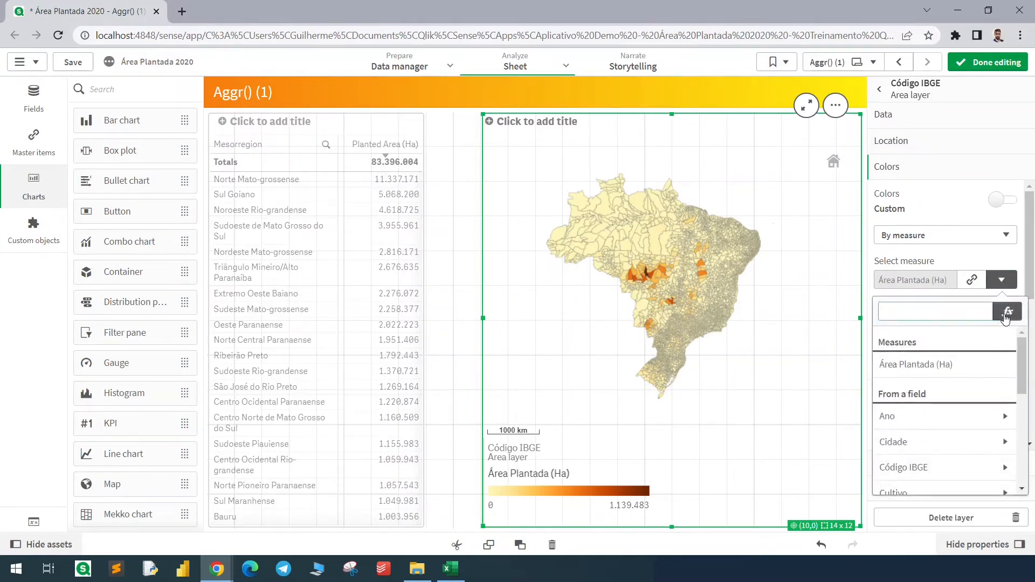
left_click(1003, 308)
key("Return")
key("Return")
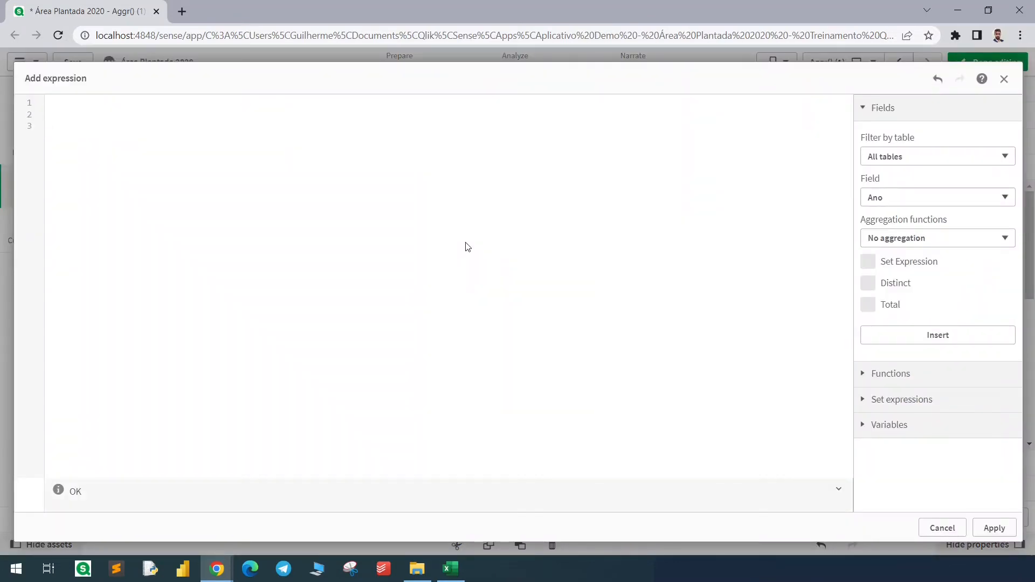
type("Aggr(")
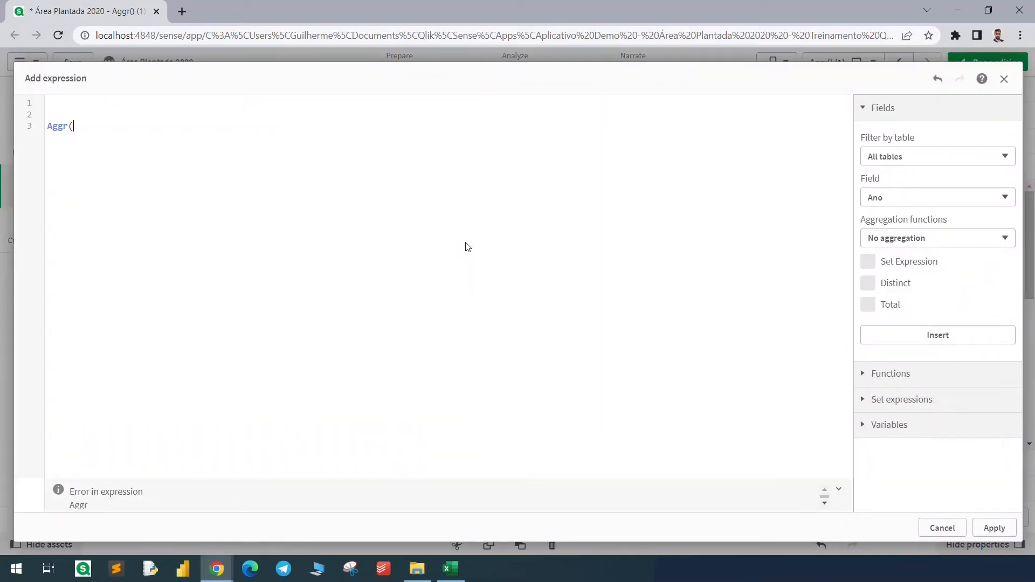
key("Return")
type("Sum(Val")
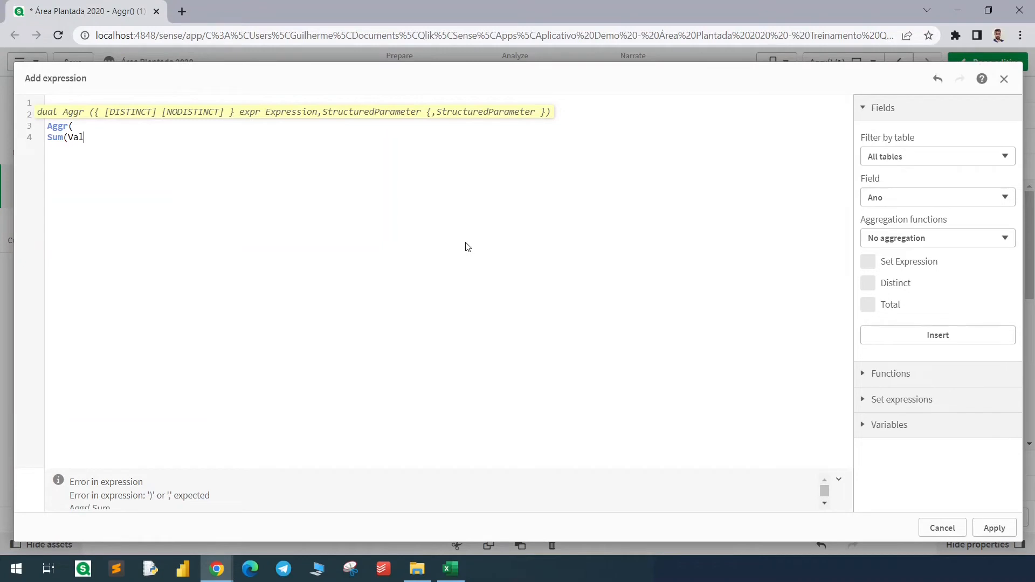
type("or),")
key("Return")
key("Return")
type("Mes")
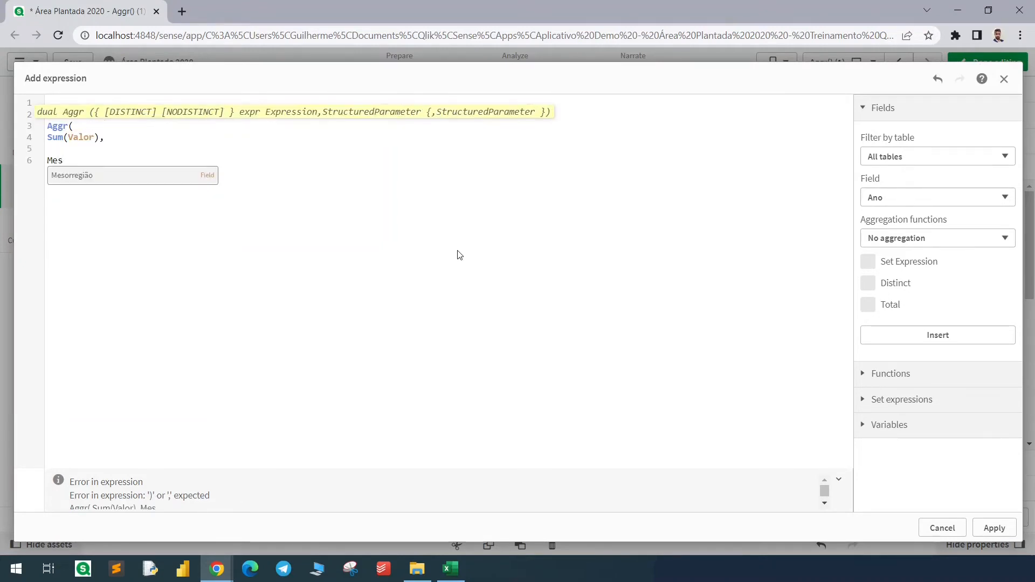
key("Return")
type(")")
left_click_drag(151, 162, 44, 128)
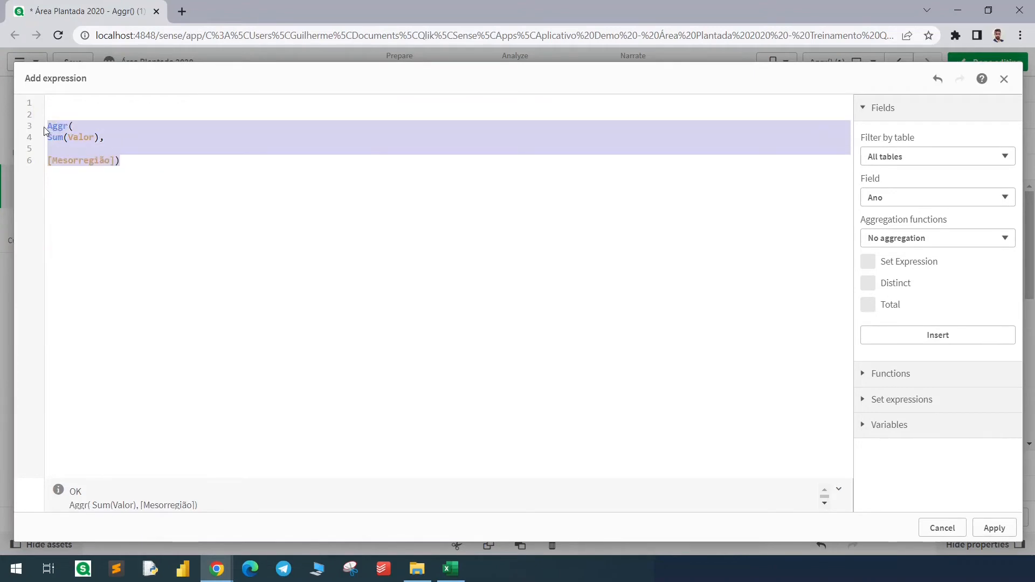
left_click(112, 161)
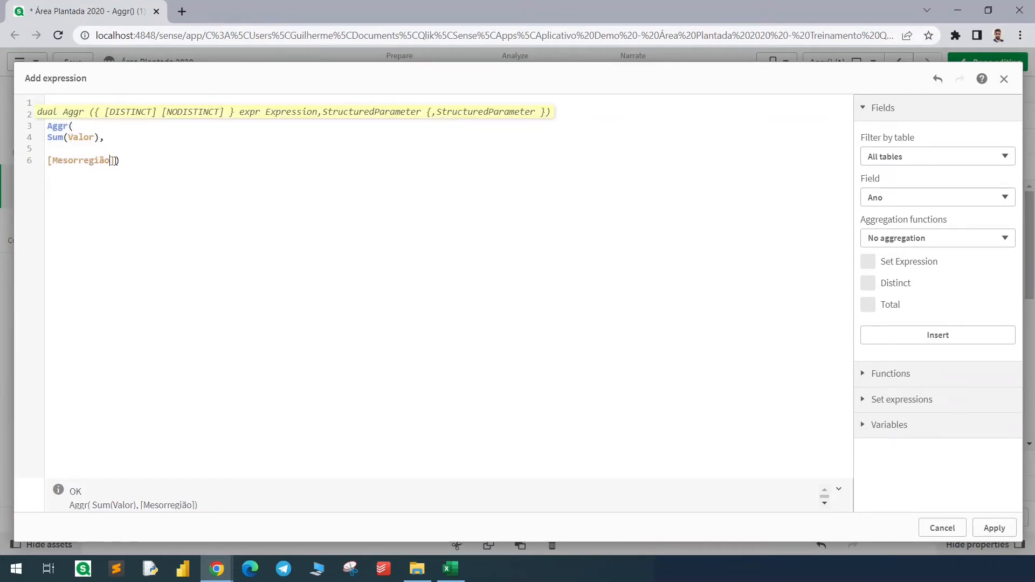
- Wrap the whole Aggr() expression in Sum() and apply it as the map's color measure
left_click(90, 108)
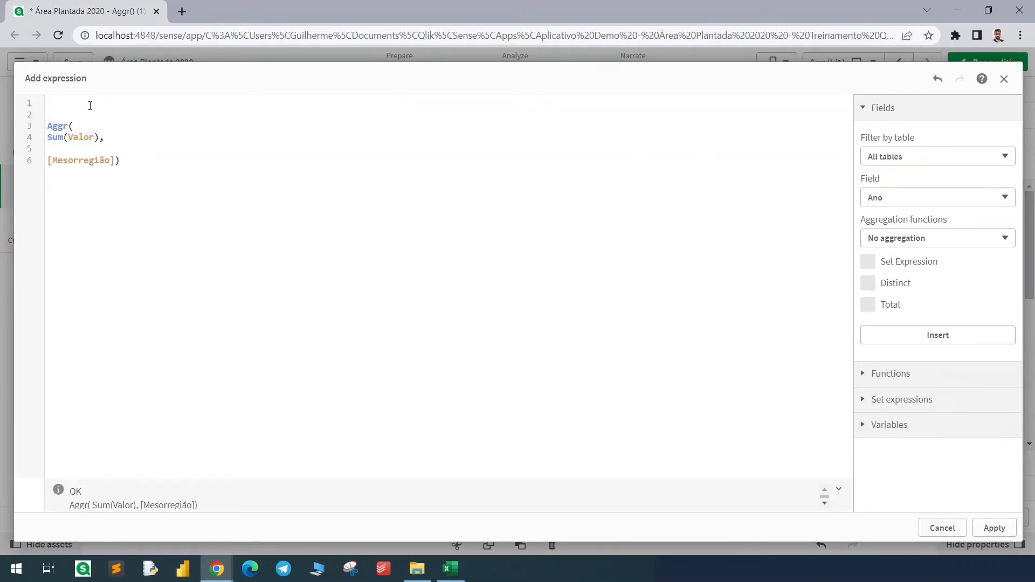
type("Sum(")
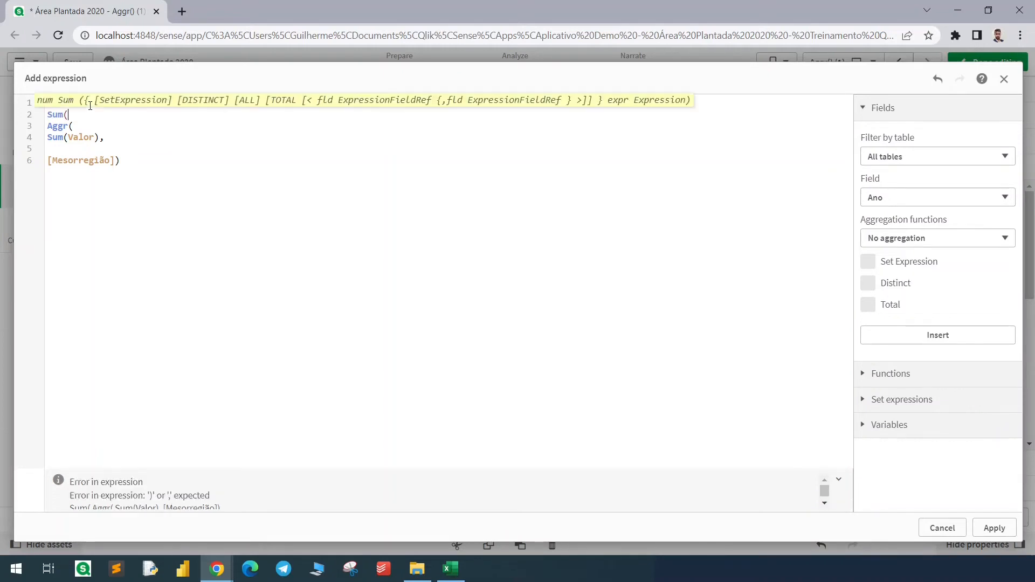
left_click(127, 209)
key("Return")
type(")")
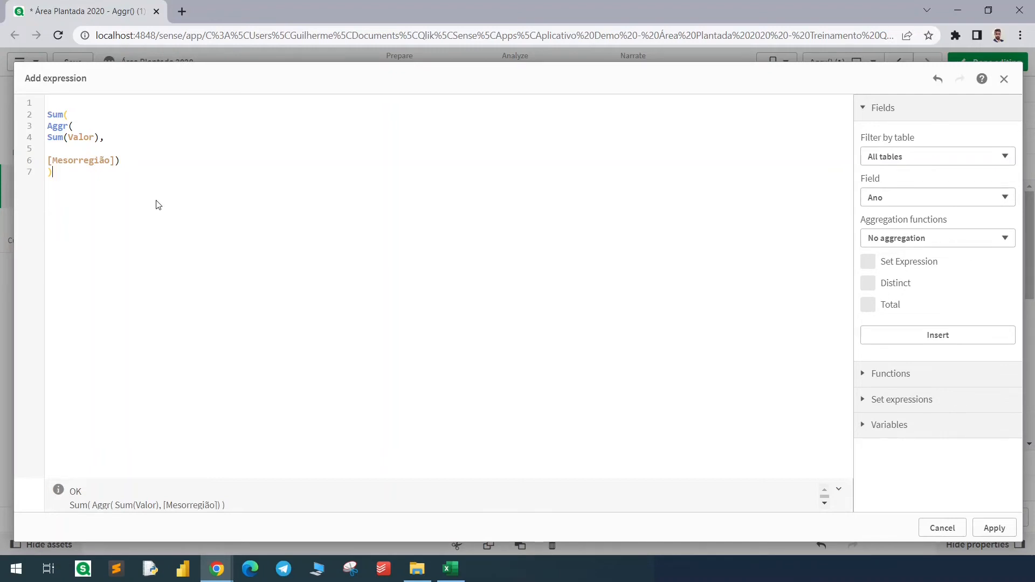
left_click(991, 530)
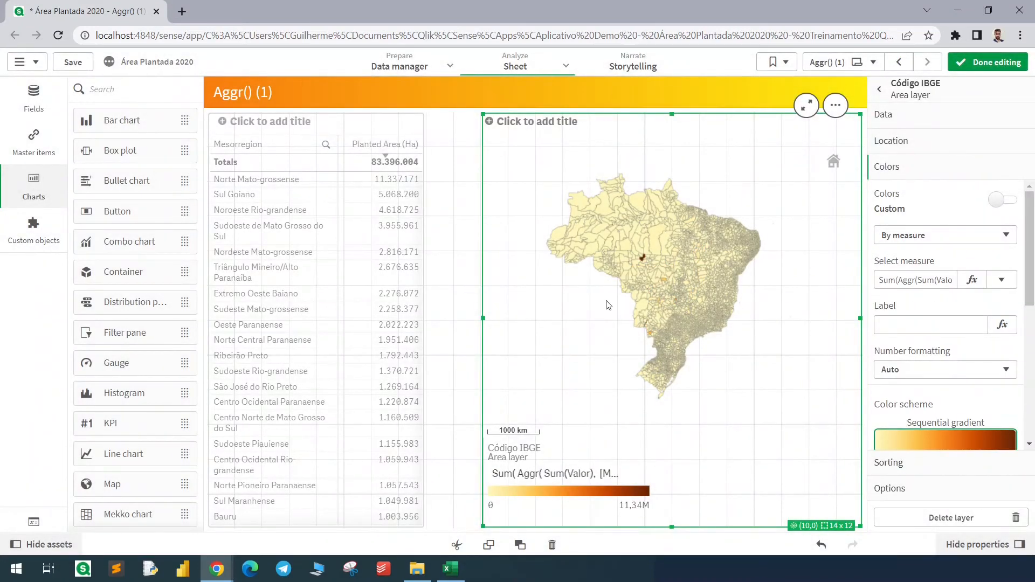
scroll(658, 283, "up", 2)
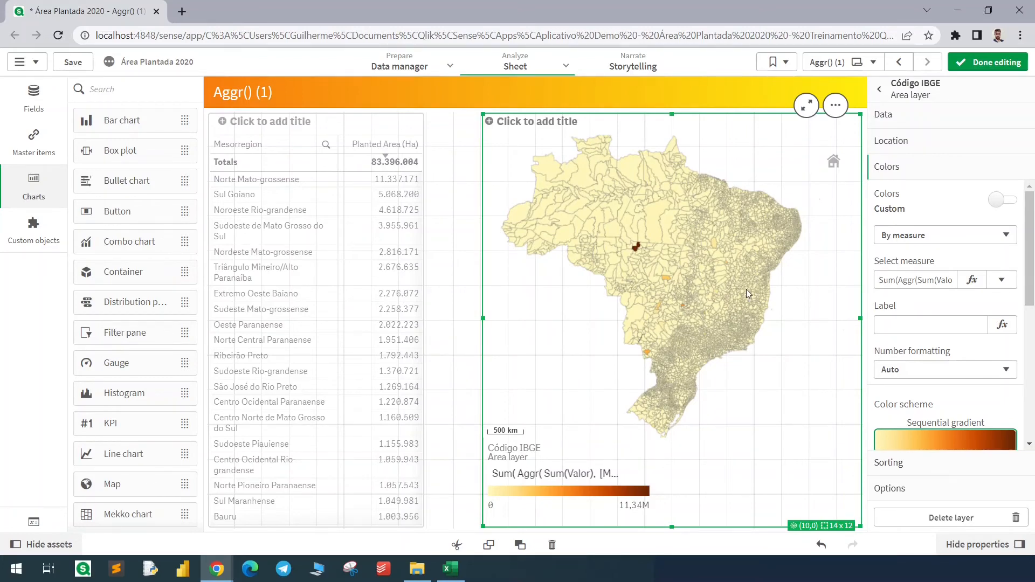
- Switch to the Excel workbook and add Município to the pivot table's rows beneath Mesorregião
key("alt+Tab")
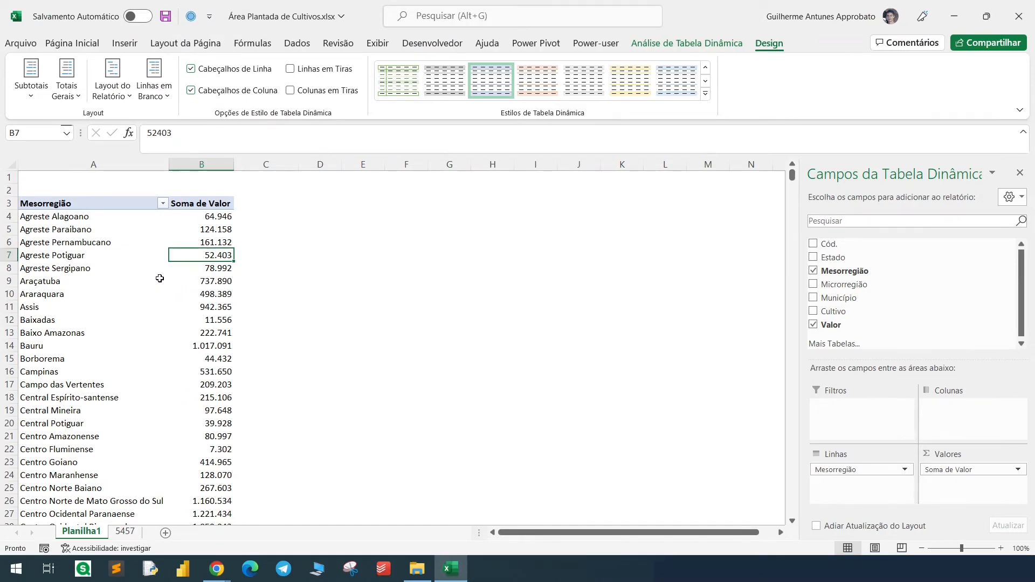
left_click(87, 206)
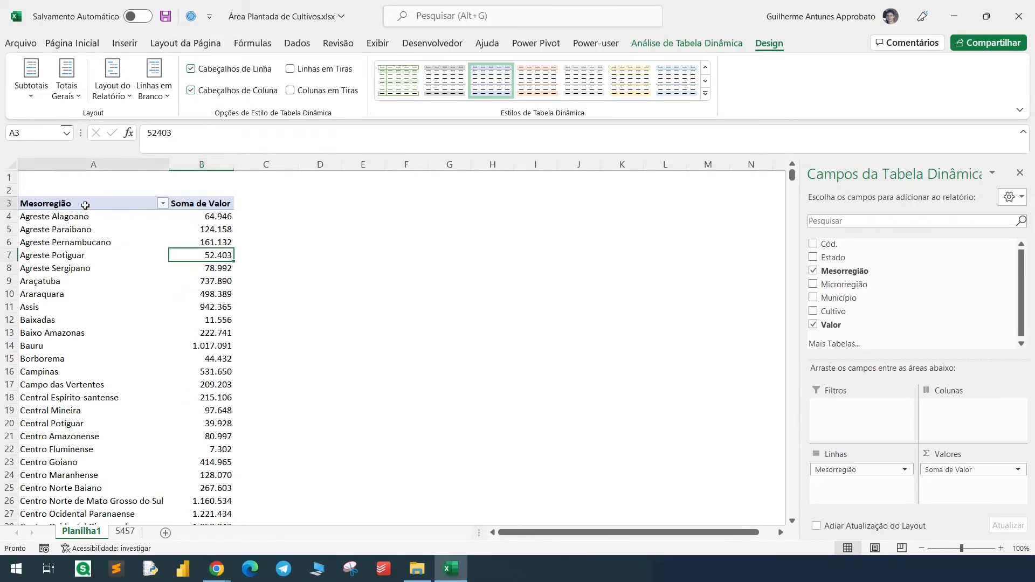
left_click(190, 204)
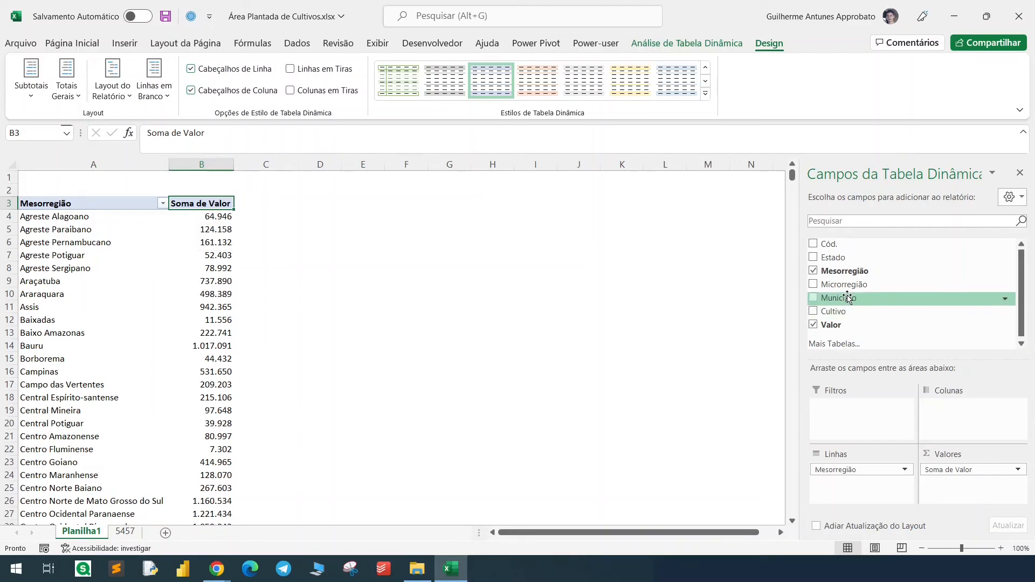
left_click_drag(845, 298, 884, 483)
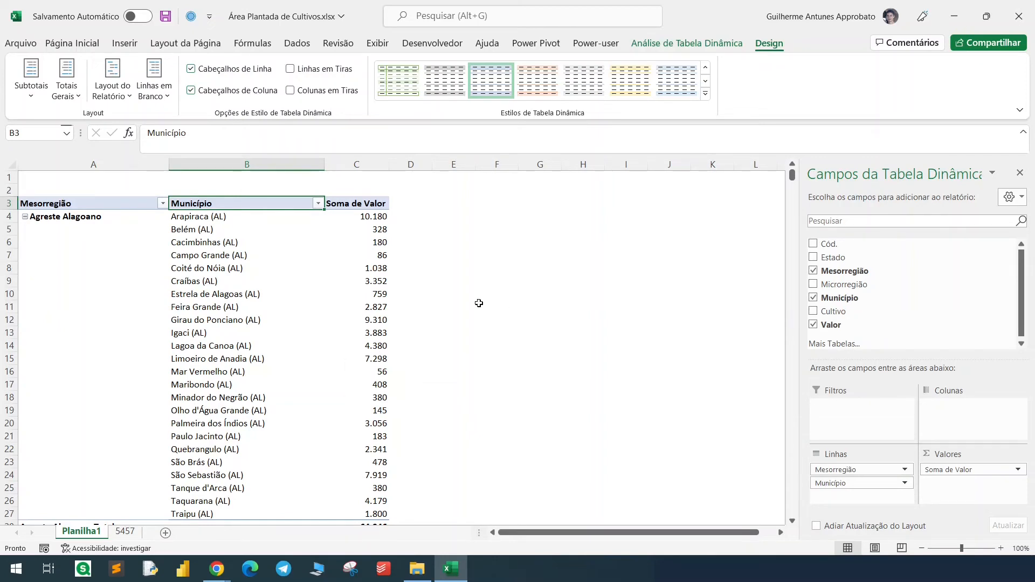
- Examine how the municipalities and their values are listed under the Agreste Alagoano meso-region in the pivot table
left_click(80, 221)
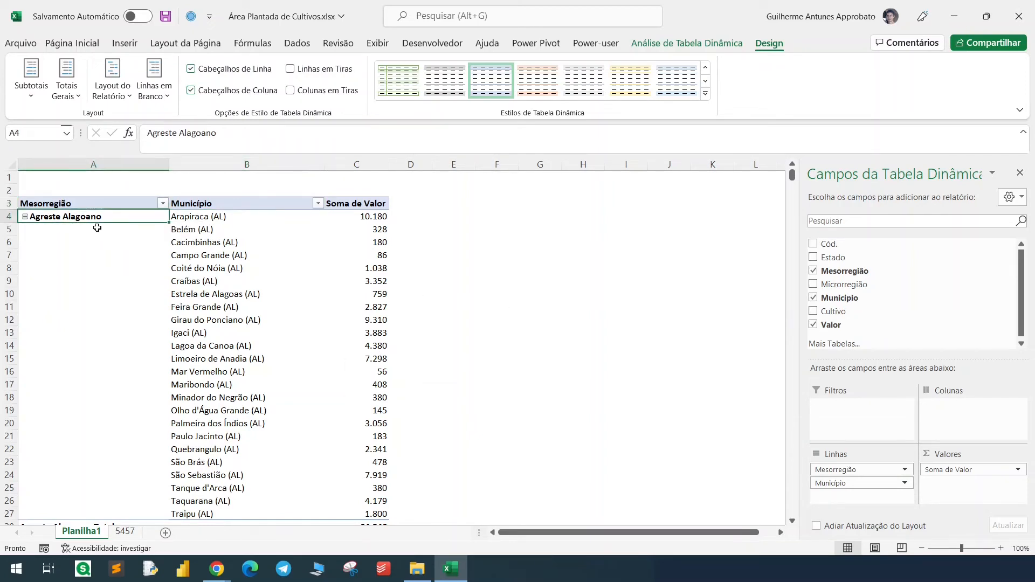
left_click(212, 216)
scroll(261, 365, "down", 3)
scroll(261, 365, "up", 3)
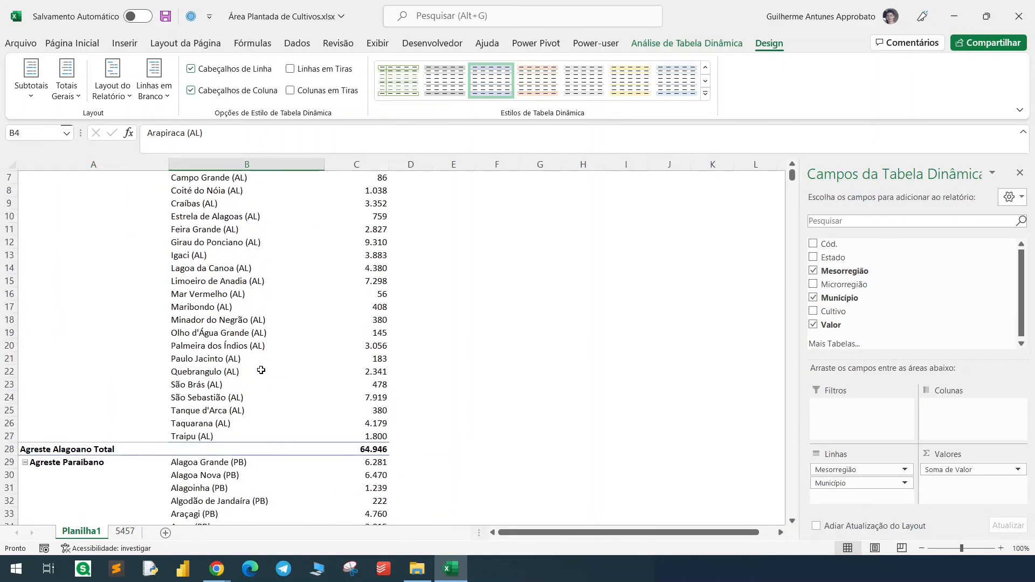
left_click_drag(113, 217, 181, 219)
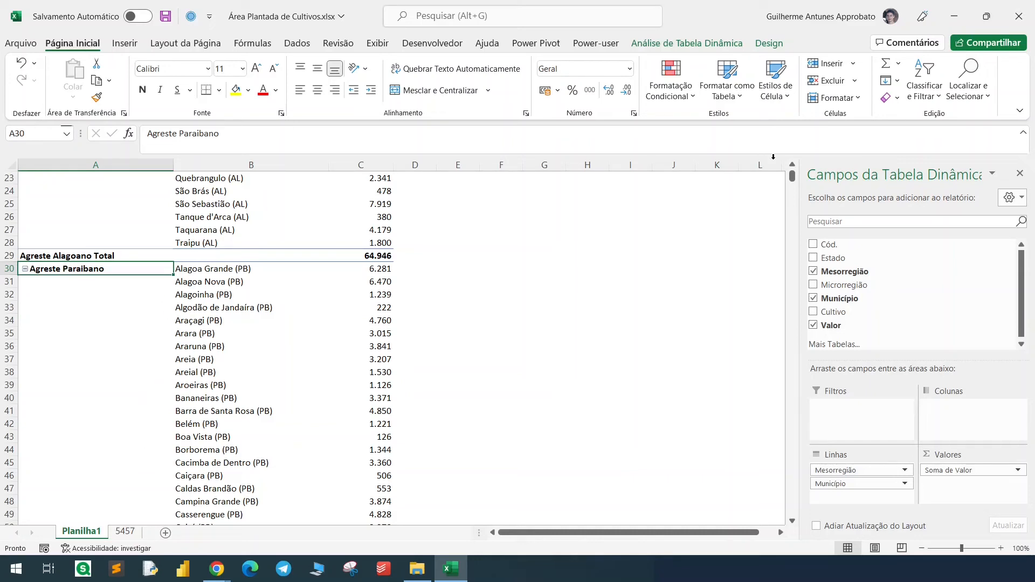
- Return to Qlik Sense, add nodistinct inside Aggr() in the map's color expression, apply it and finish editing the sheet
left_click(955, 16)
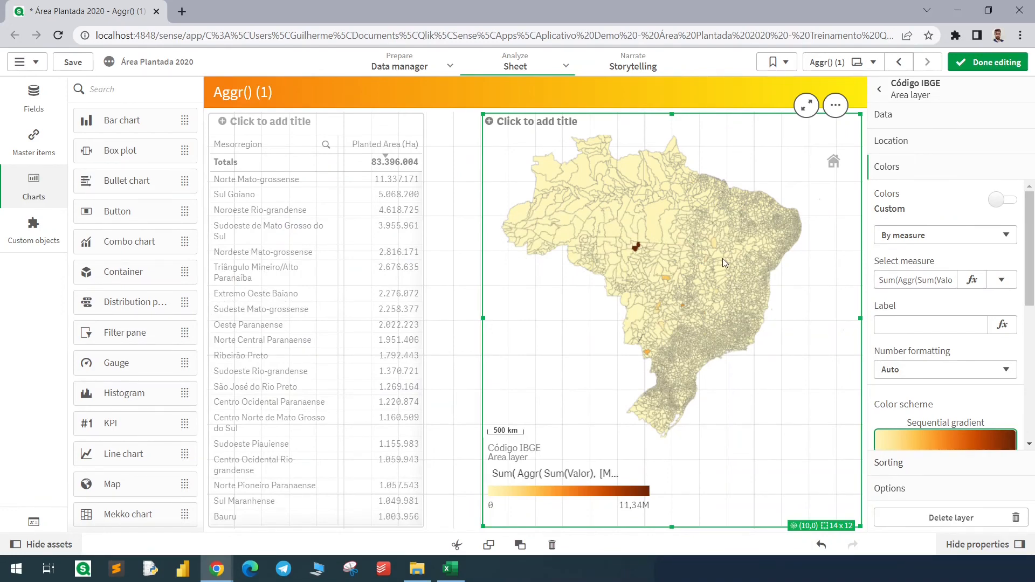
left_click(972, 280)
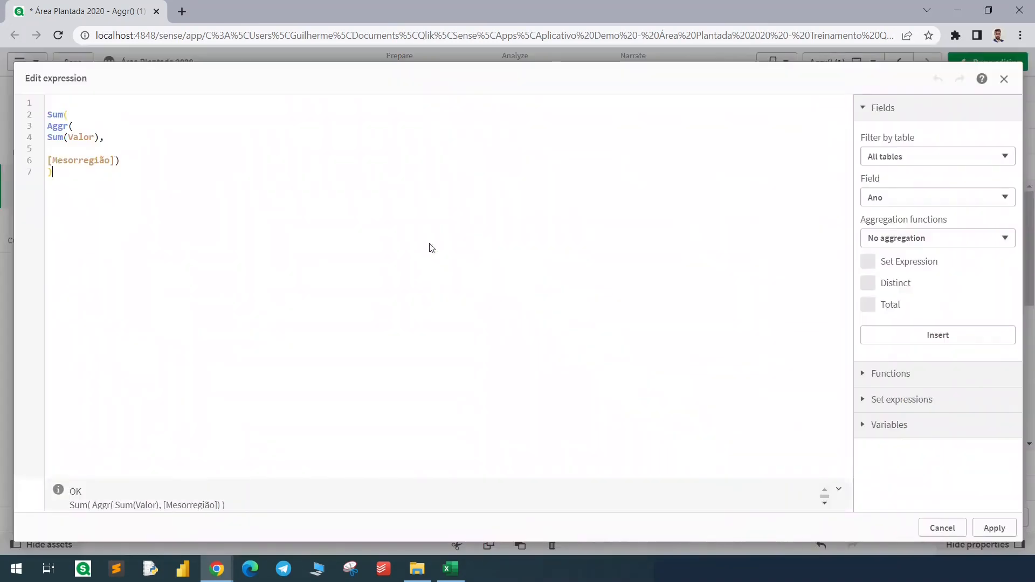
type("nodistinct")
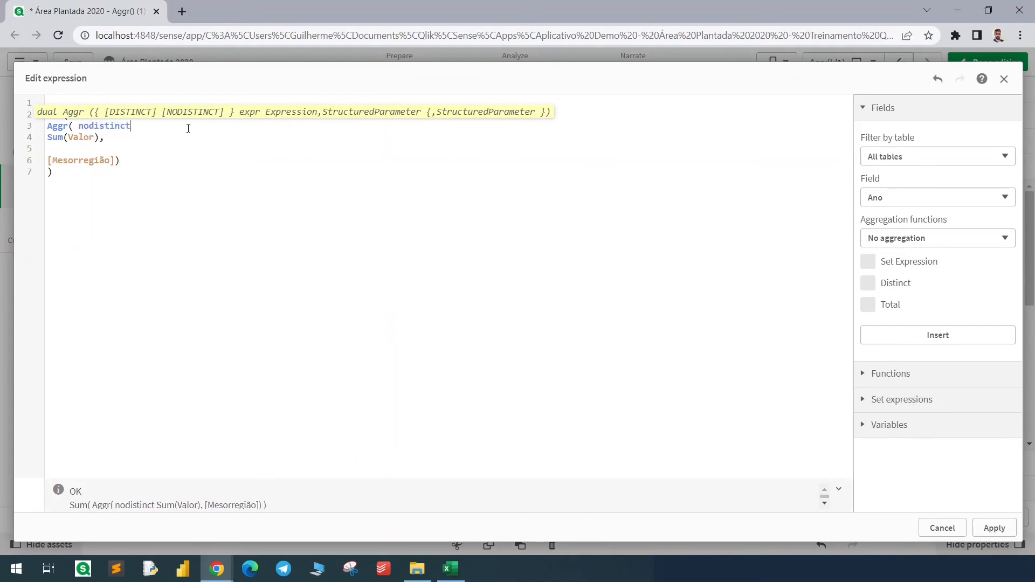
key("Up")
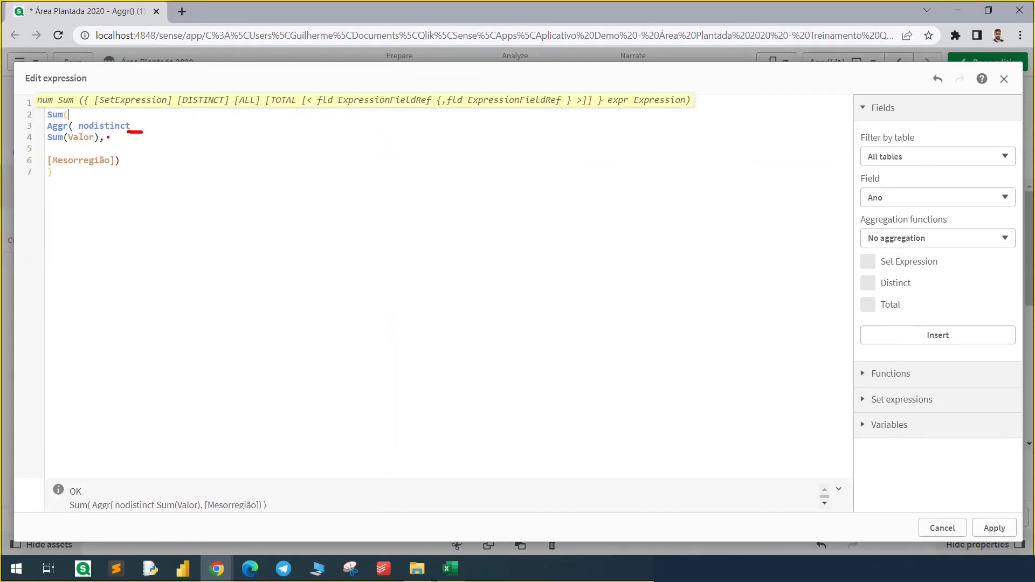
left_click_drag(37, 130, 140, 161)
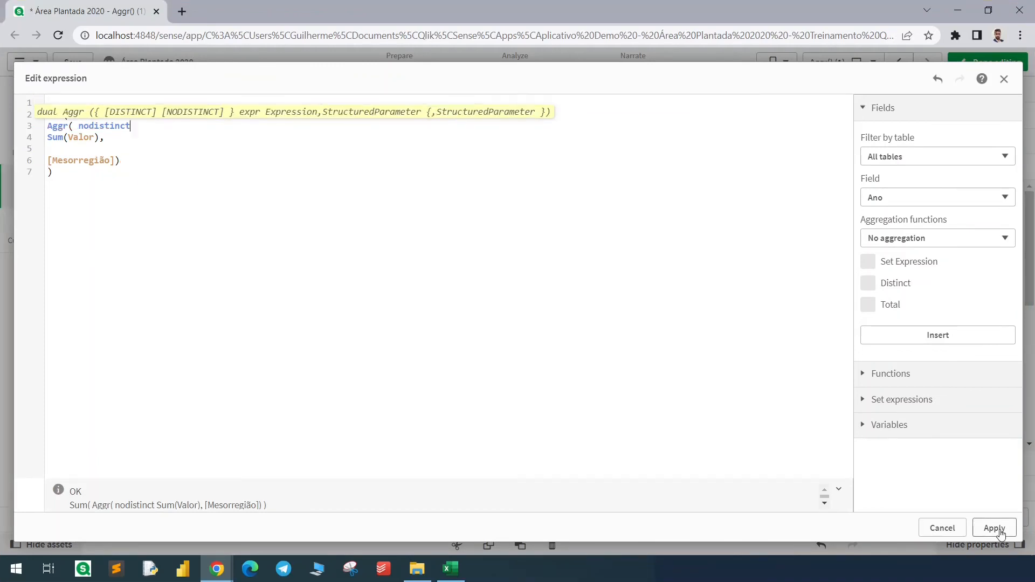
left_click(995, 528)
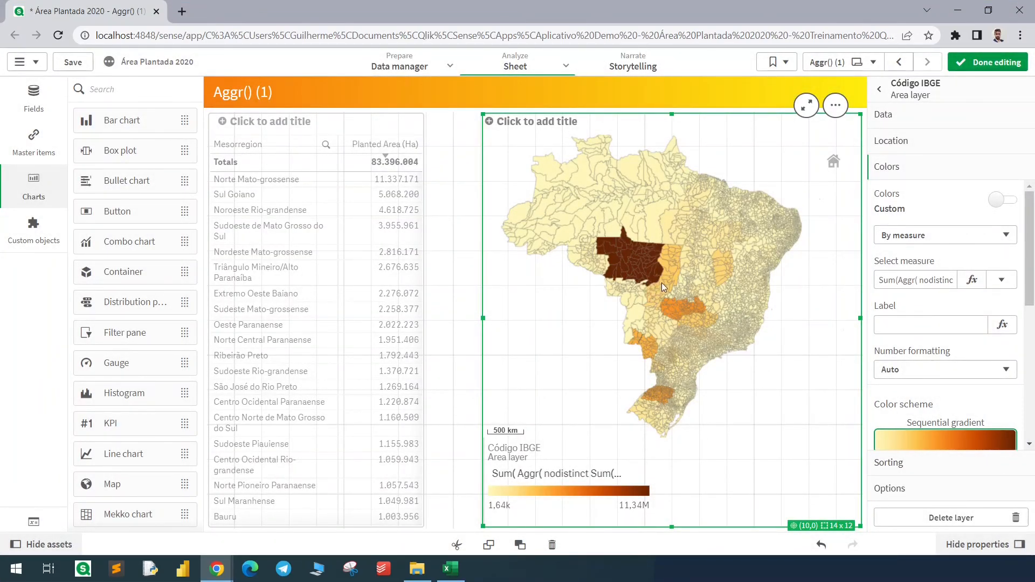
left_click(987, 62)
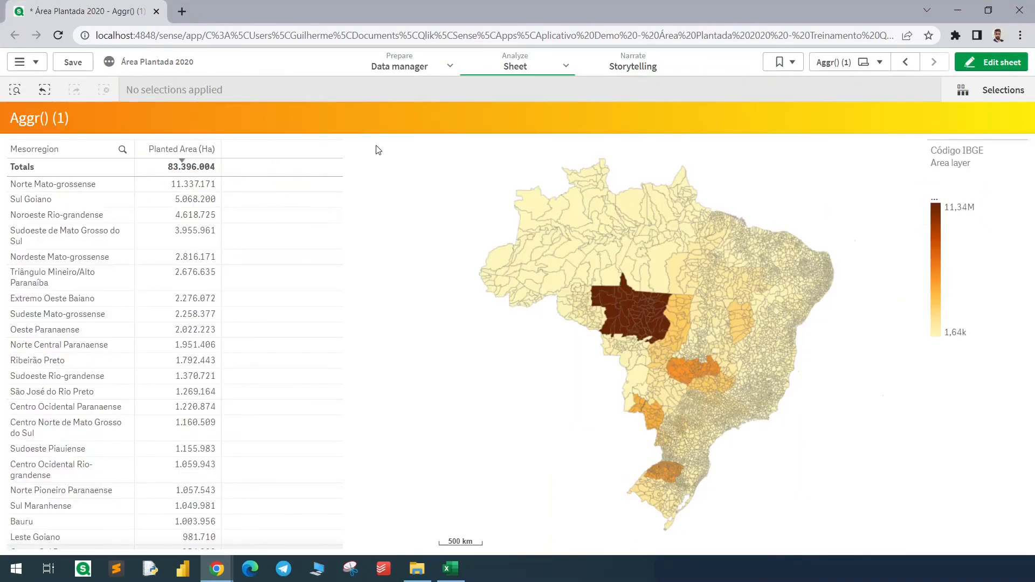
- Preview the map filtered to the meso-regions from Norte Mato-grossense through Extremo Oeste Baiano, and cancel the selection
left_click_drag(115, 189, 100, 299)
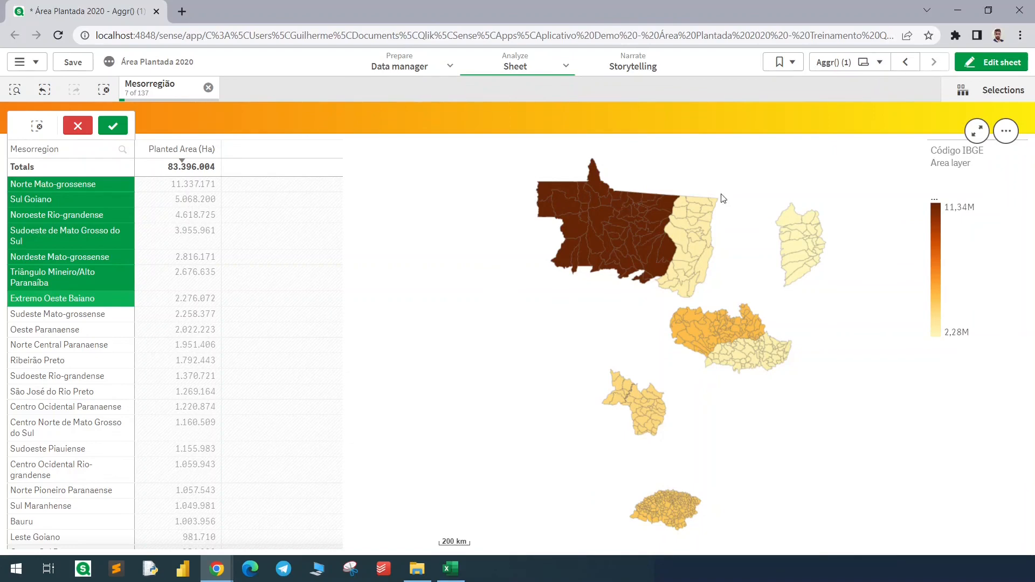
key("Escape")
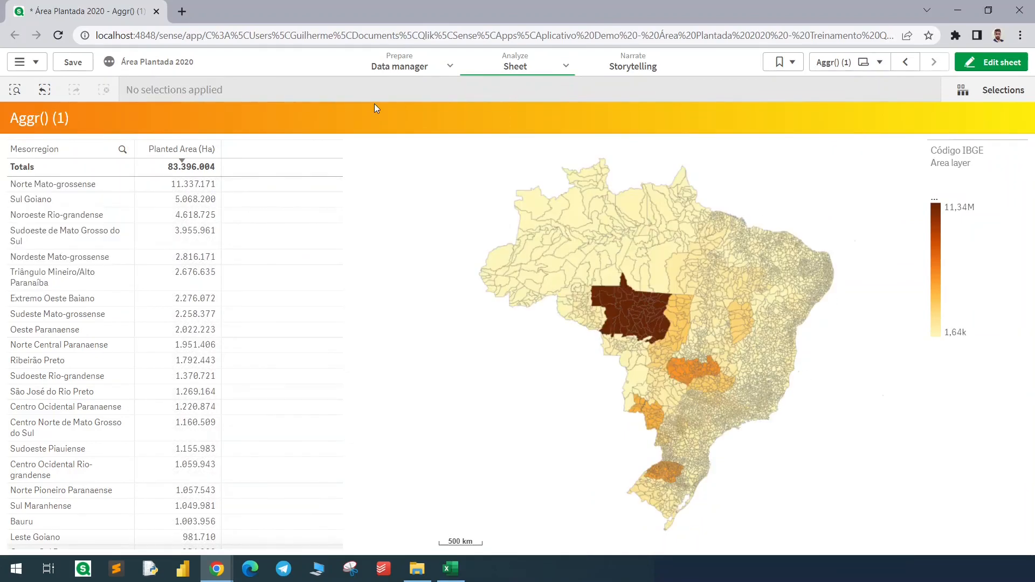